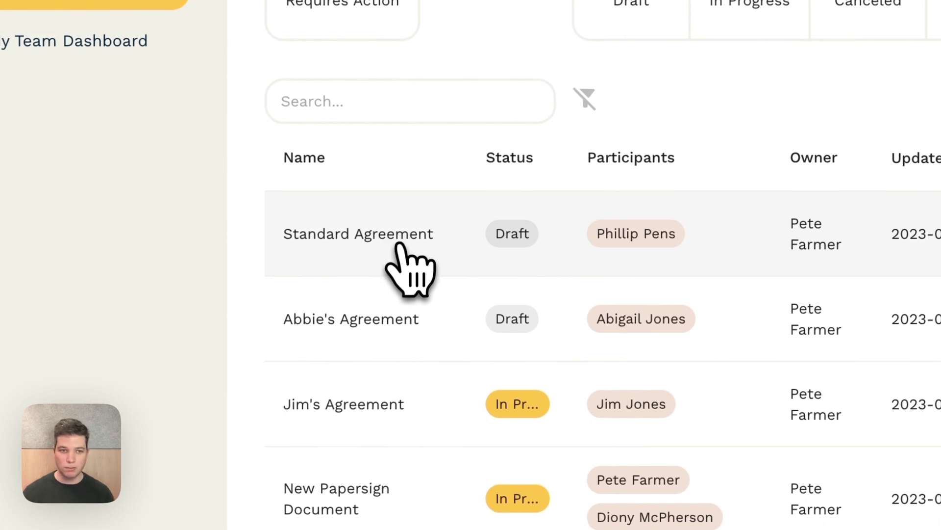
Step: Open the Standard Agreement draft from the Papersign agreements list
click(382, 236)
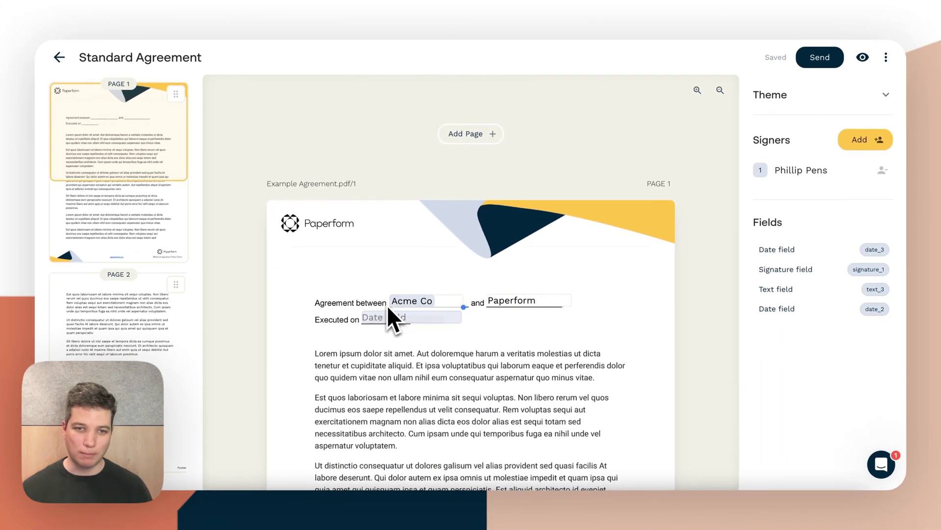
Step: Scroll through the Standard Agreement and inspect the signer assigned to the Fee field
scroll(412, 304, down, 3)
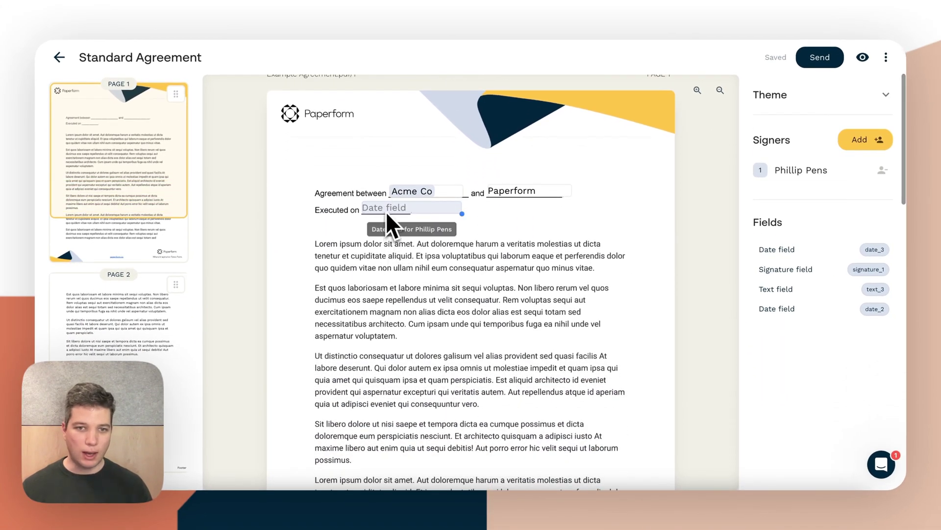
scroll(389, 212, down, 15)
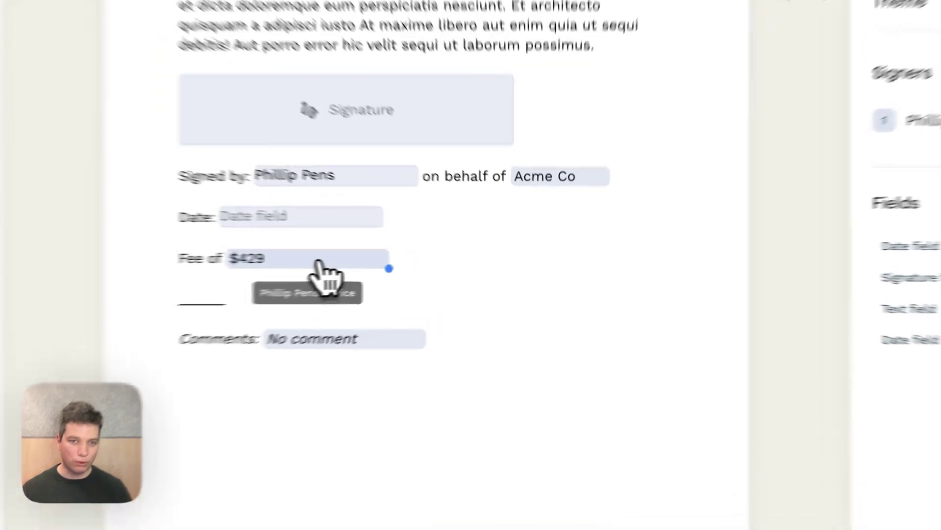
click(407, 271)
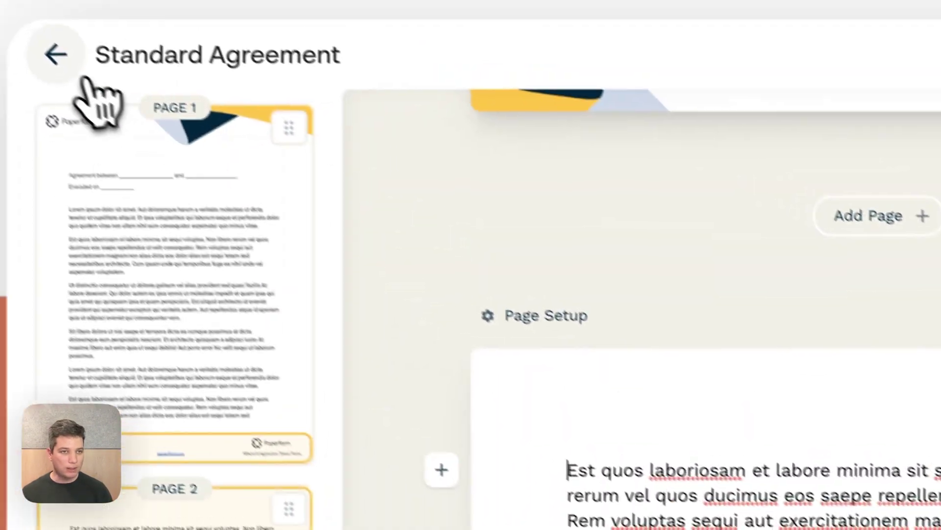
Step: Return to the agreements dashboard, switch to Paperform and start a Blank form
click(73, 74)
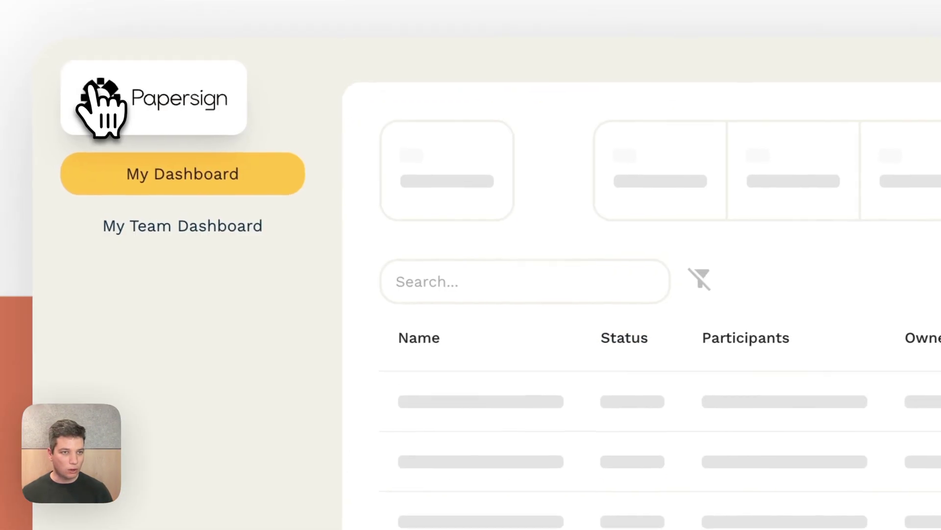
click(169, 104)
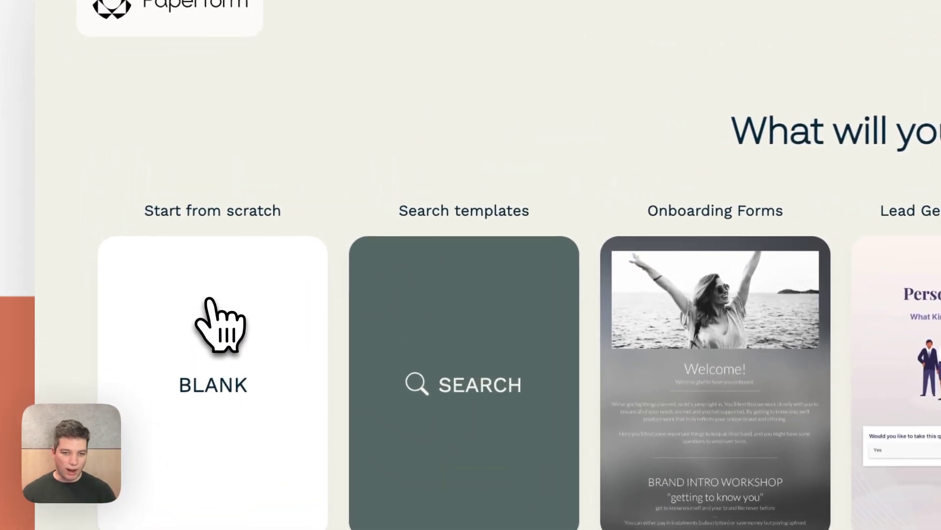
click(208, 300)
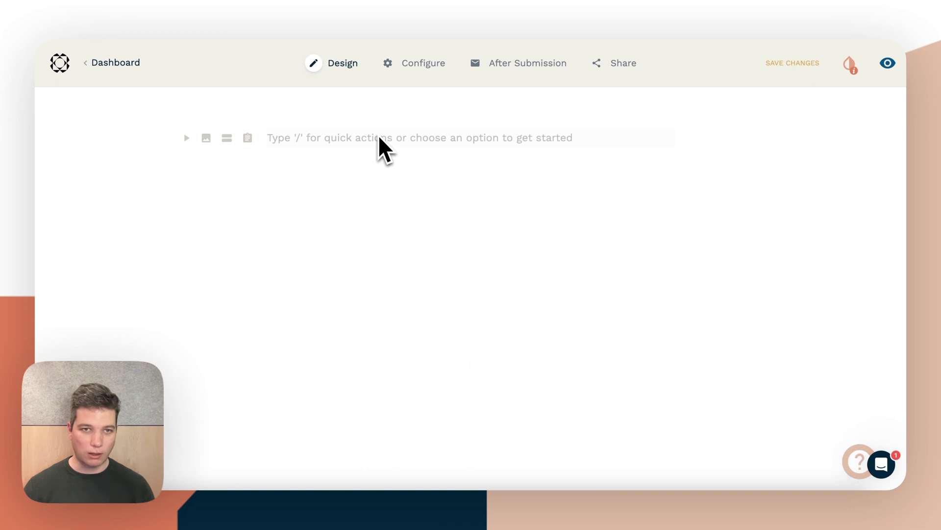
Step: Add a Text question reading 'What is your name?' plus a second question
text(/)
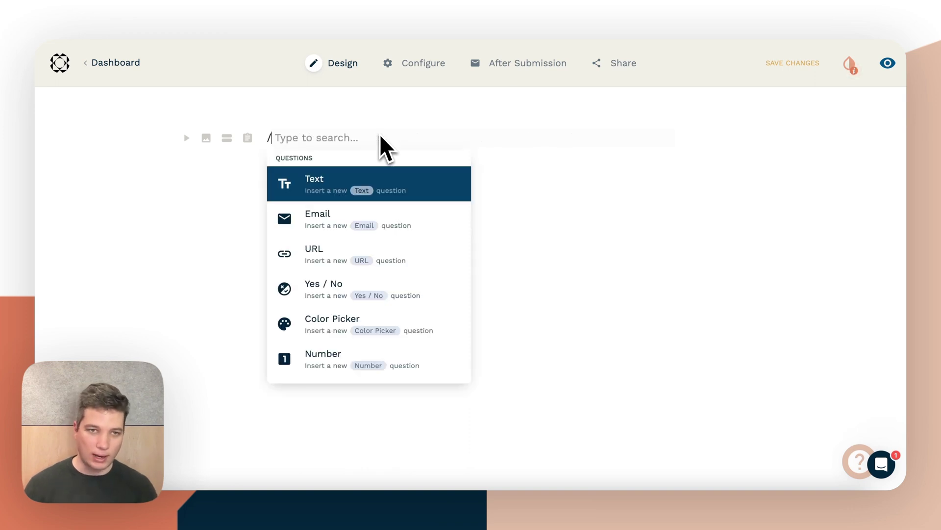
key(Return)
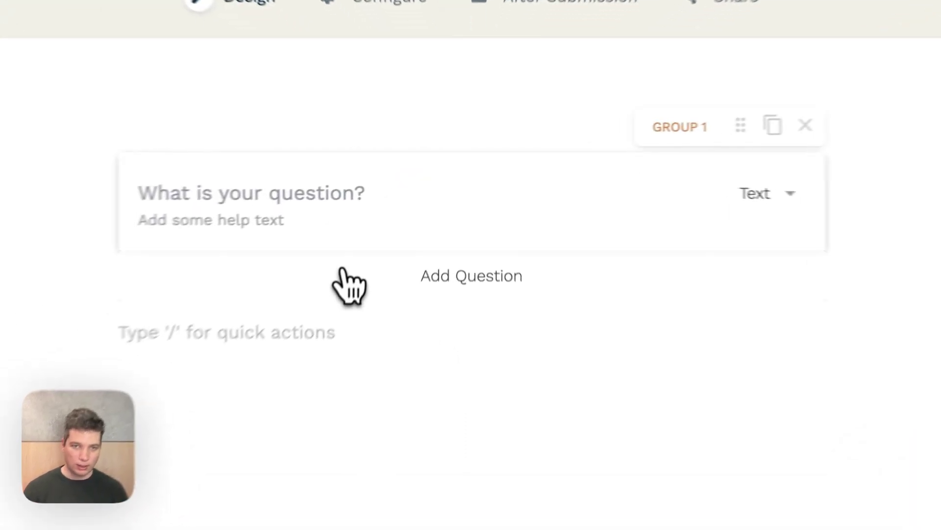
click(342, 271)
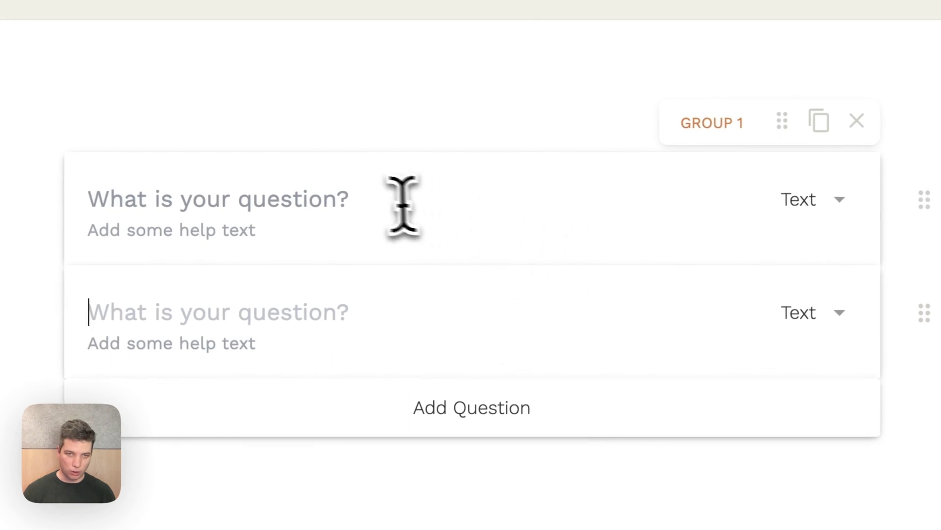
click(315, 191)
text(Wh)
text(at is the)
key(BackSpace)
key(BackSpace)
key(BackSpace)
key(BackSpace)
text(your )
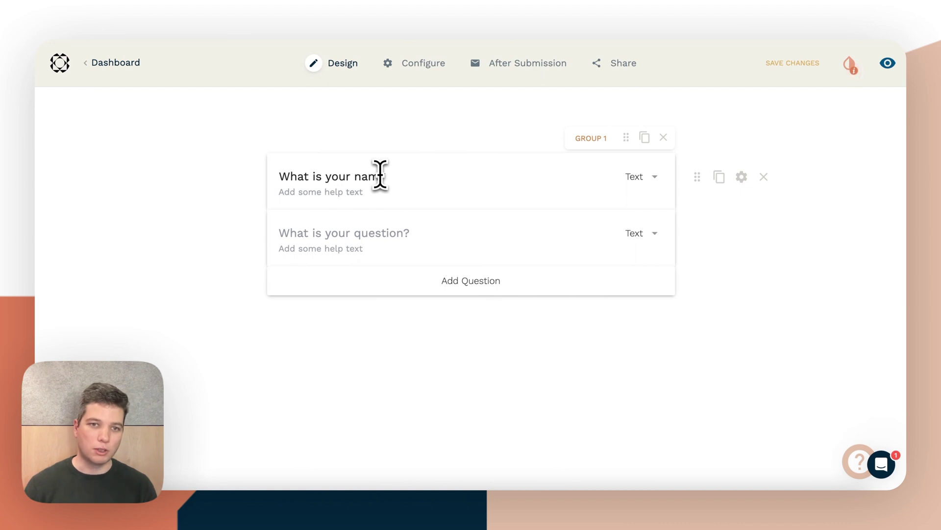
text(name?)
Step: Word the second question 'What is your email address?' and make it an Email type
click(379, 236)
text(What is your email address?)
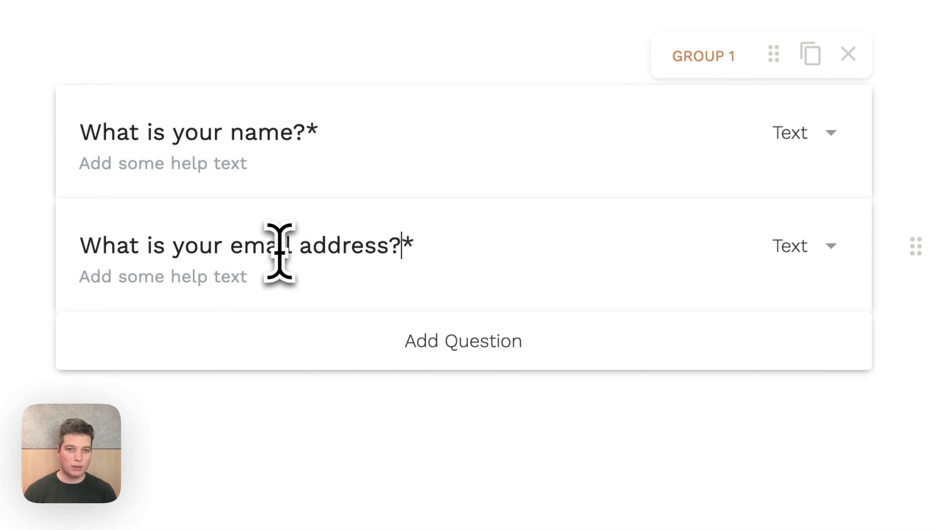
click(736, 250)
click(745, 345)
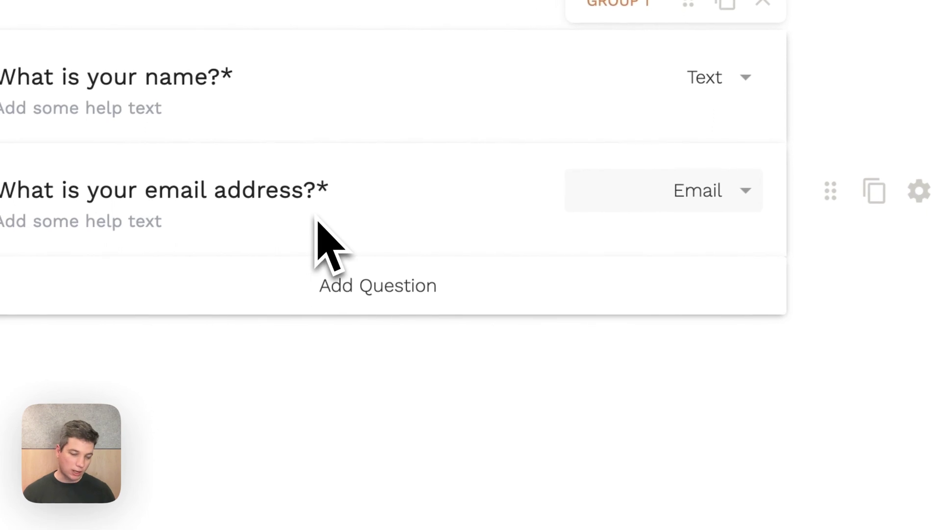
Step: Add a Fee question with the Number answer type
click(315, 284)
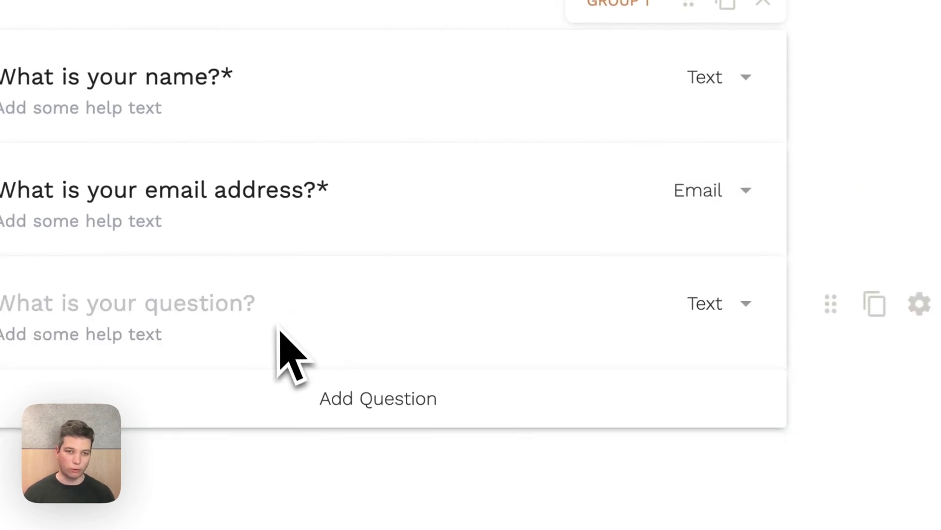
text(Fee)
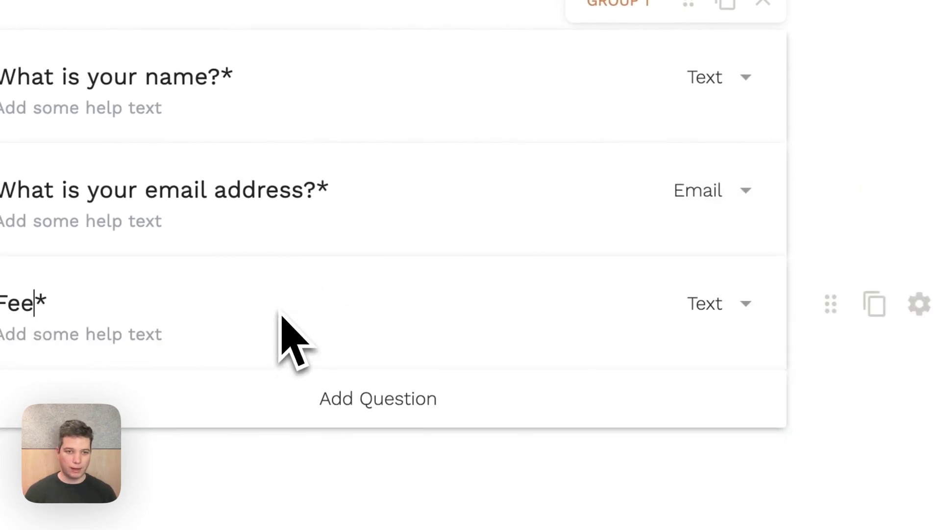
click(743, 305)
scroll(685, 474, down, 1)
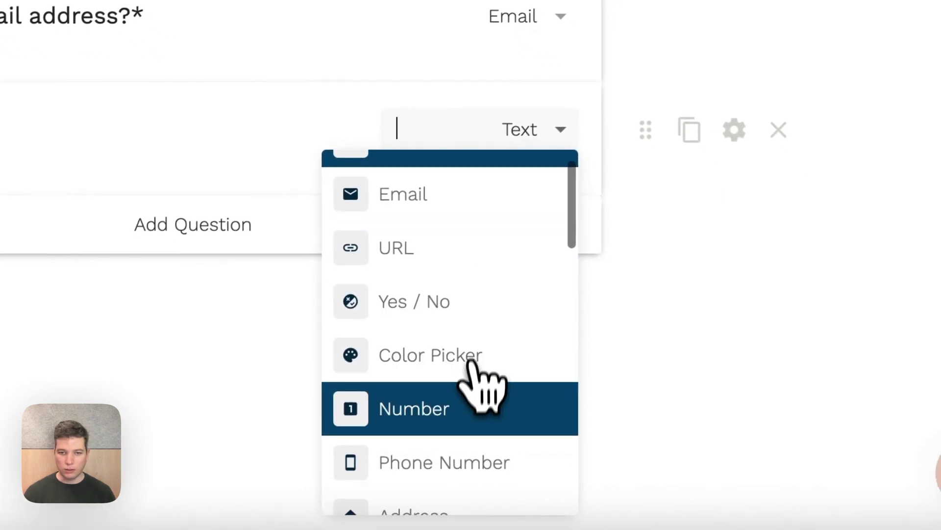
click(471, 409)
Step: Add an optional Comments question by turning off its required setting
click(157, 233)
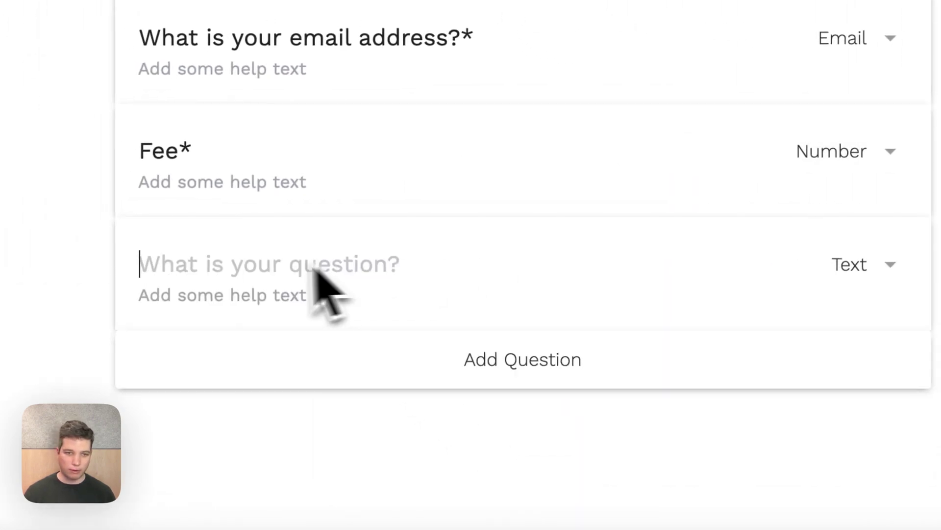
text(Comment*)
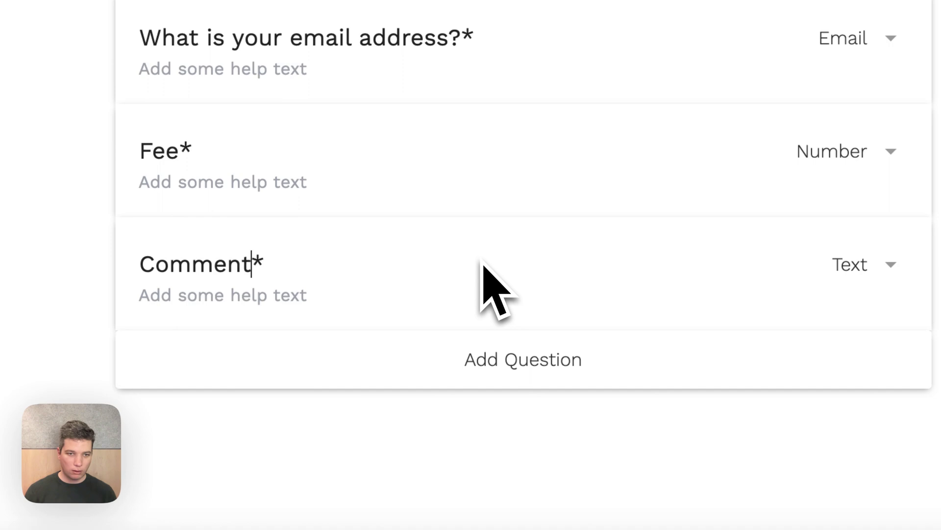
click(940, 265)
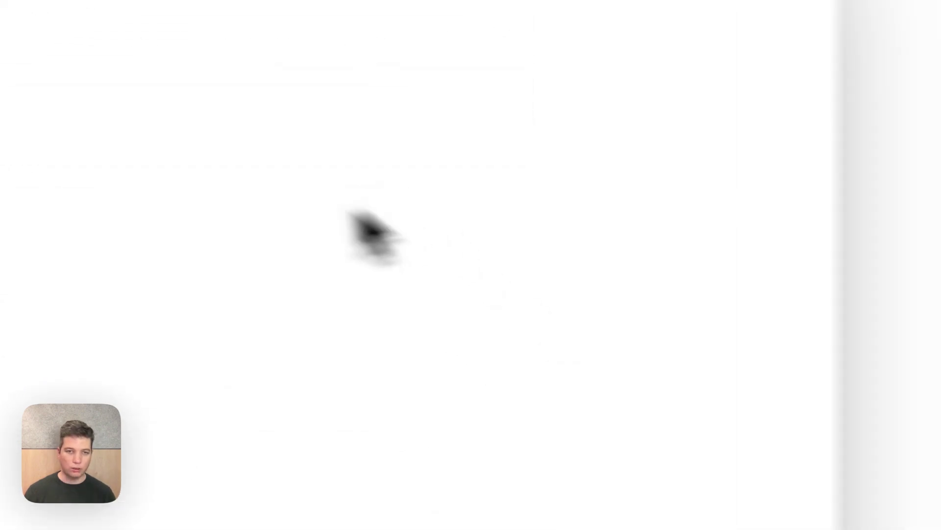
click(258, 265)
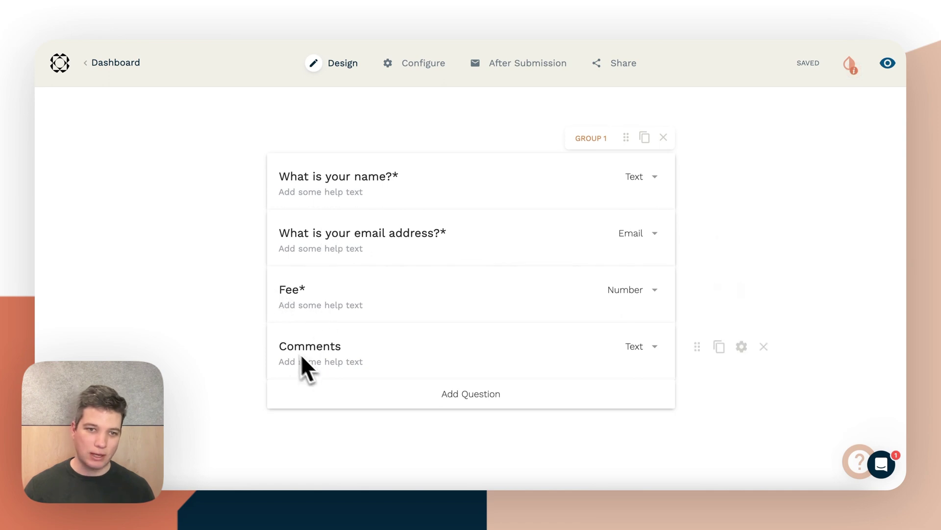
mouse_move(526, 66)
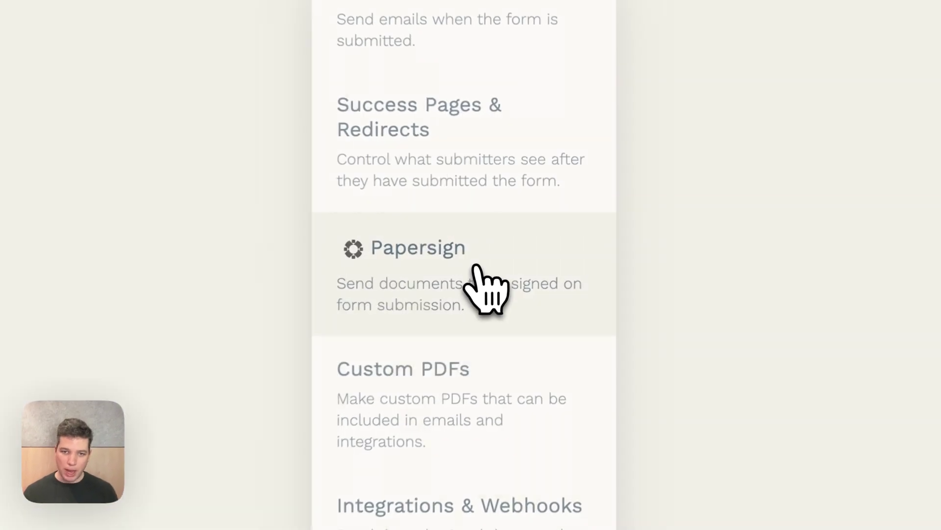
Step: In After Submission > Papersign, start a new automatic document to be signed from submissions
click(523, 241)
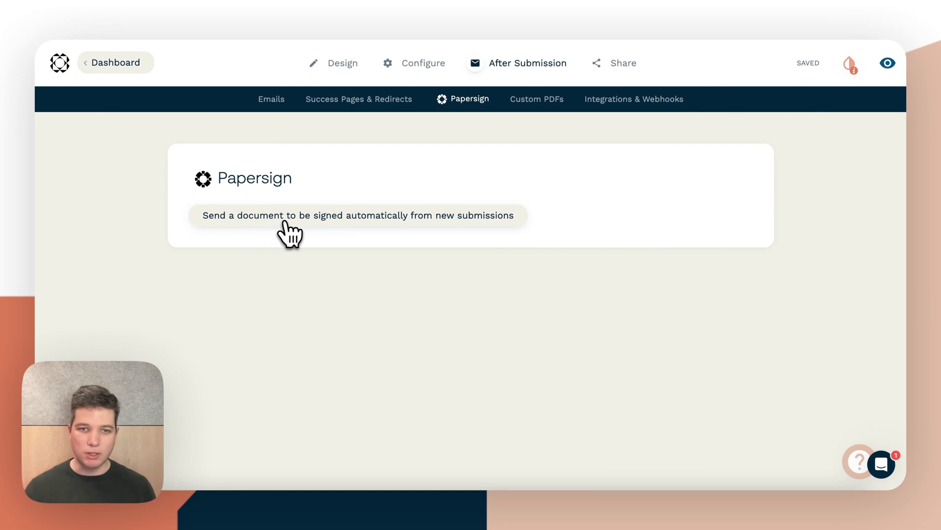
click(322, 228)
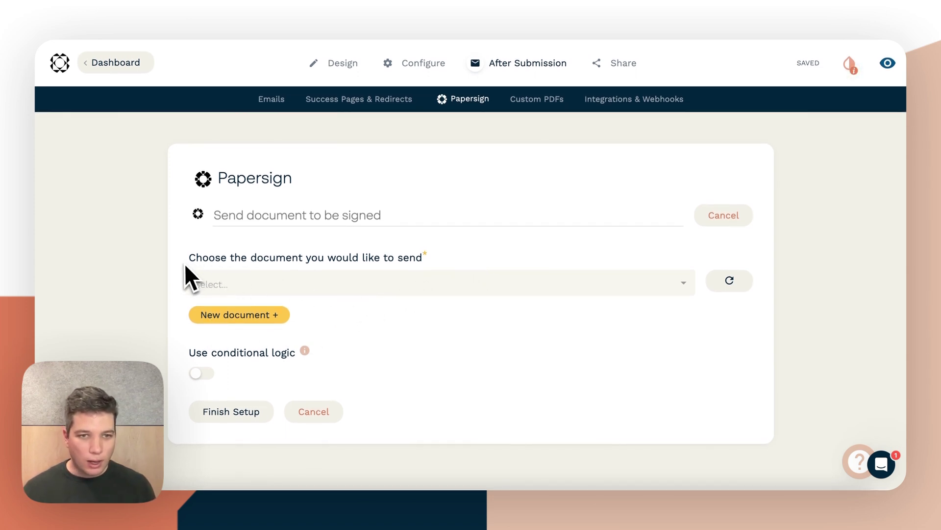
click(420, 285)
Step: Choose Standard Agreement - 2023-07-10 as the document to send
click(270, 309)
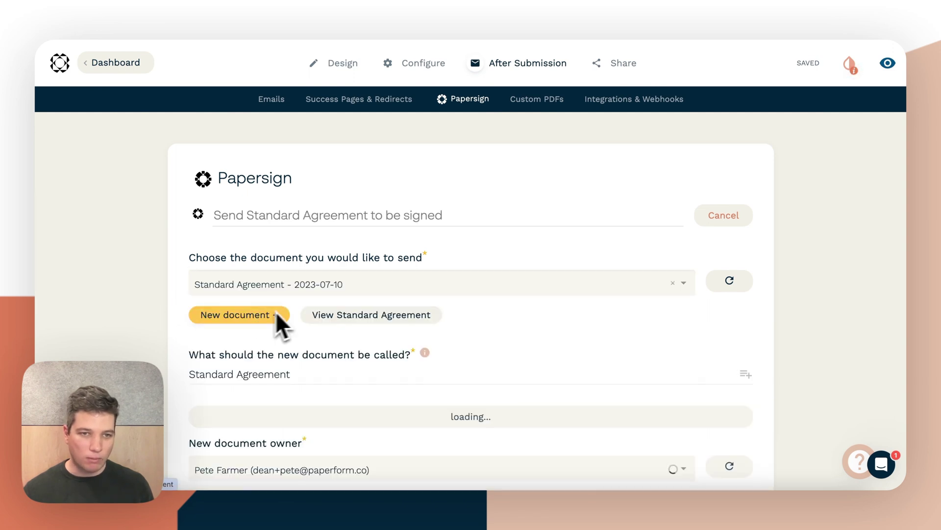
scroll(272, 319, down, 3)
scroll(340, 269, down, 3)
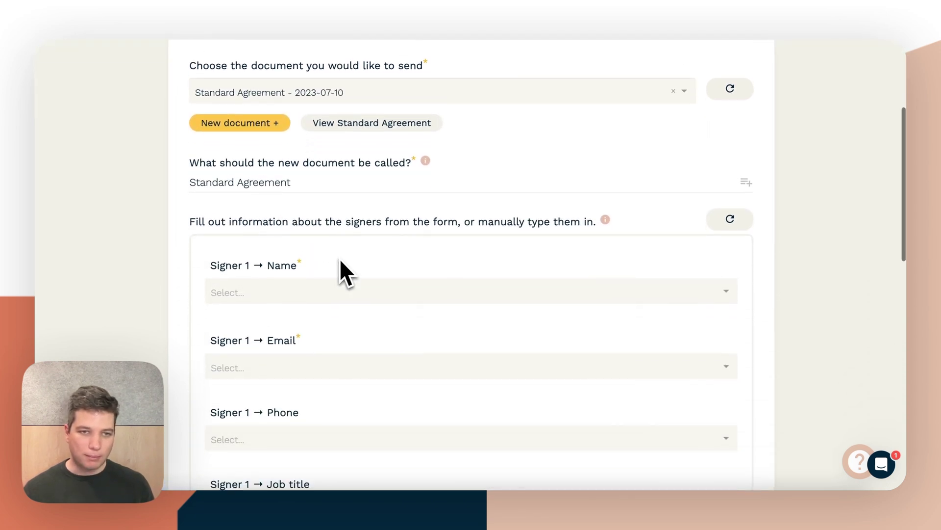
scroll(352, 187, up, 1)
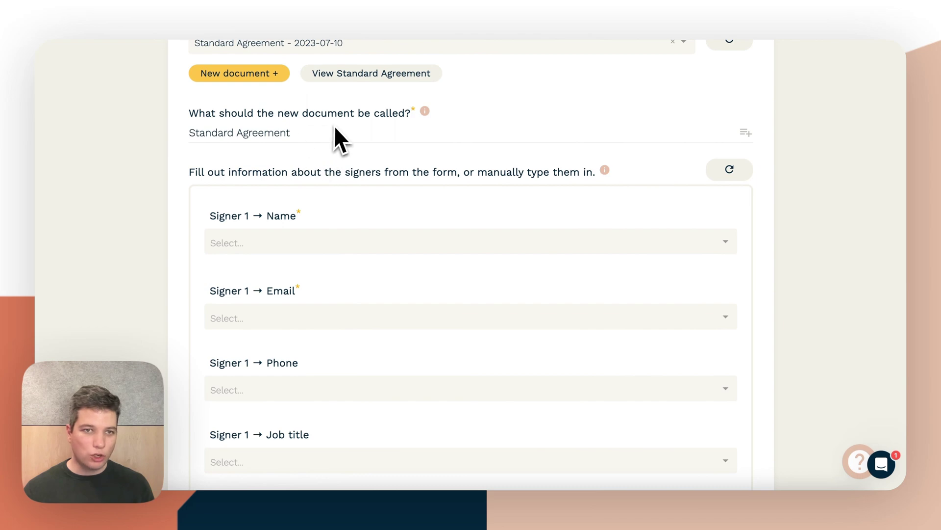
Step: Name new documents 'Agreement with ' followed by the respondent's name answer
click(319, 130)
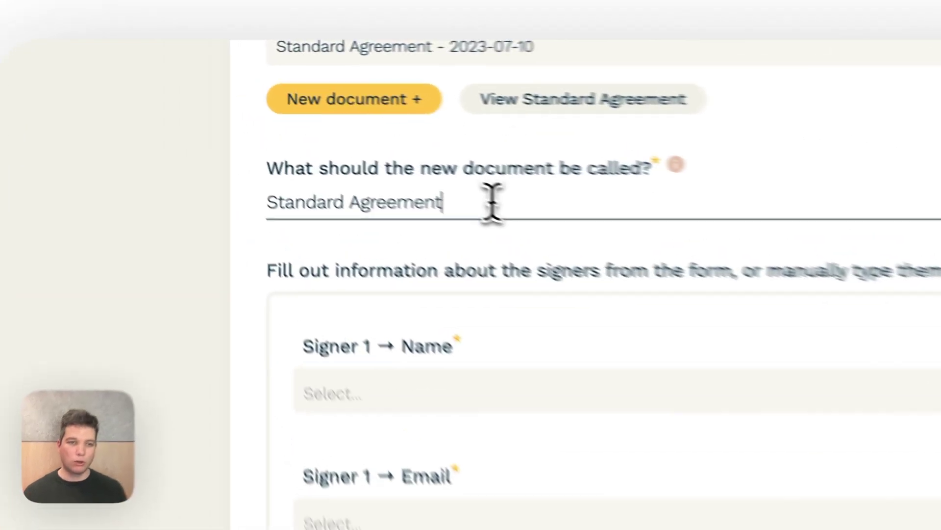
drag(492, 201, 260, 224)
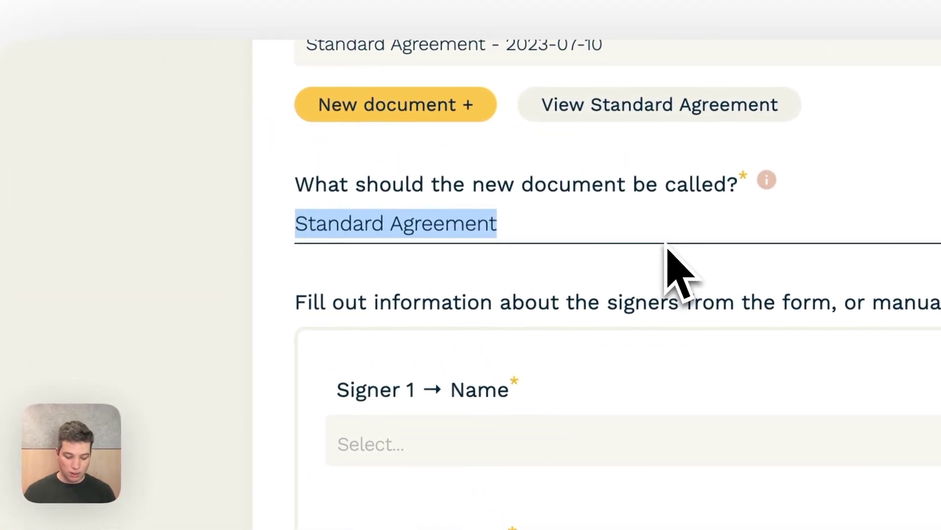
text(Agree)
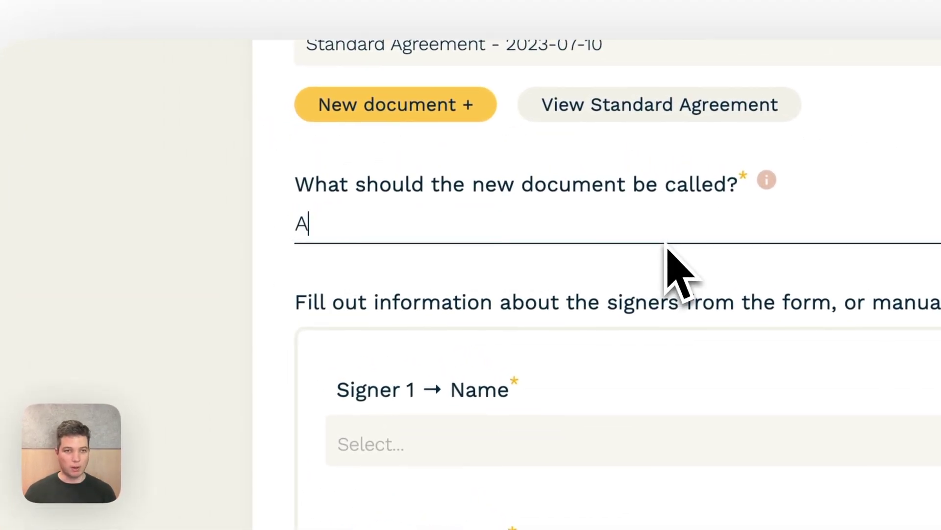
text(ment with)
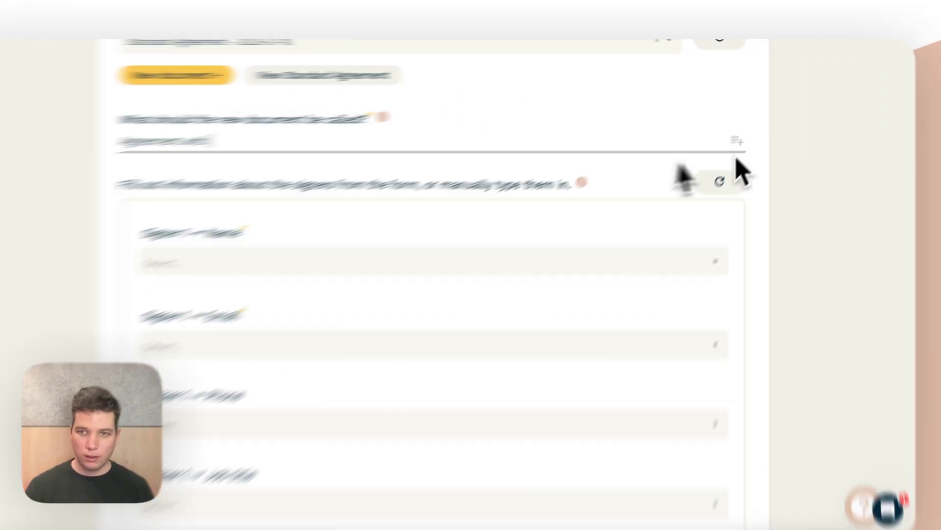
click(745, 131)
click(681, 179)
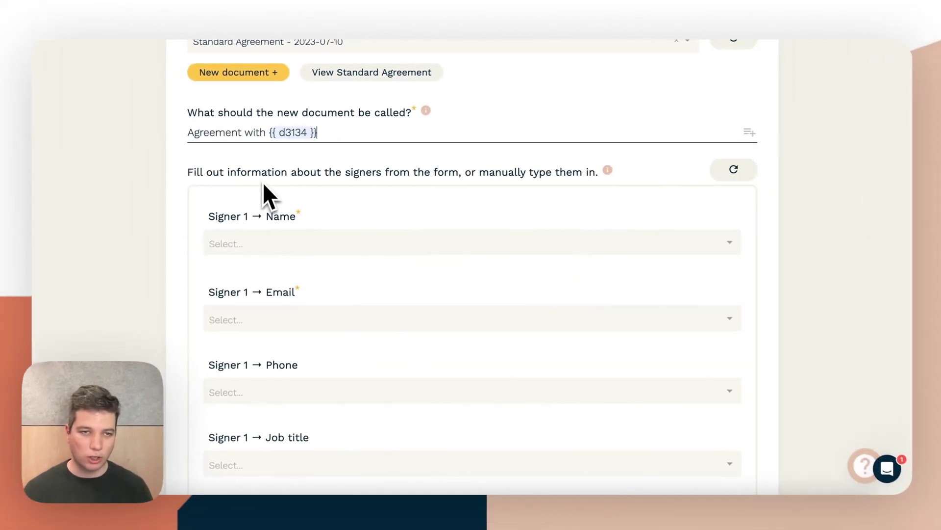
scroll(268, 181, down, 2)
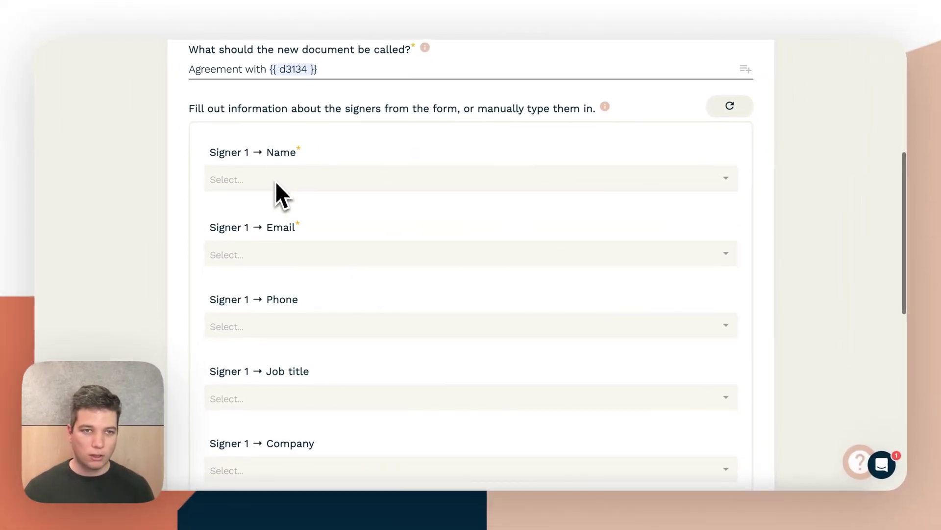
scroll(276, 180, up, 1)
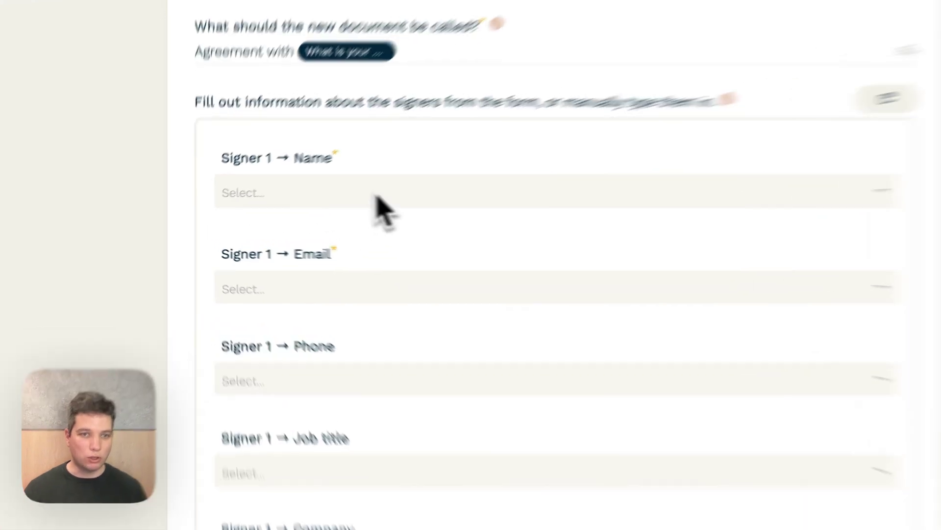
Step: Map Signer 1's name and email to 'What is your name?' and 'What is your email address?'
click(319, 198)
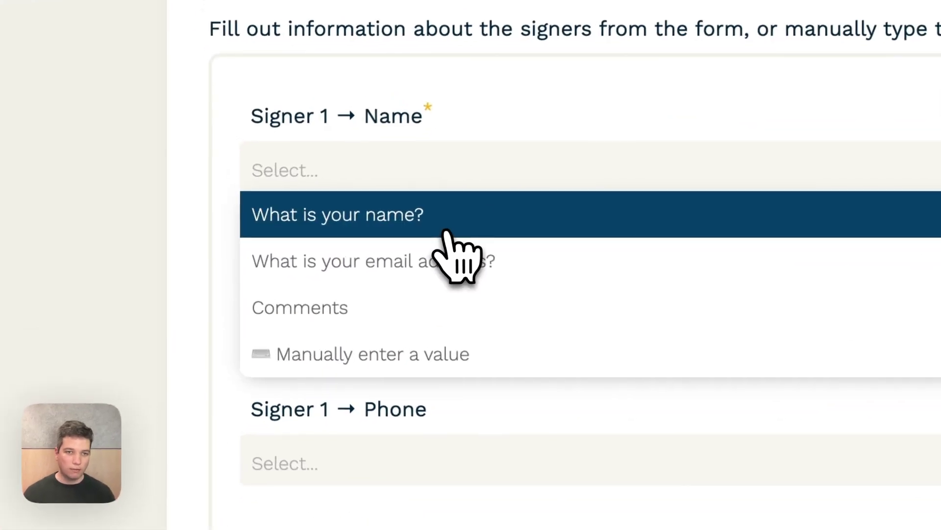
click(310, 229)
click(464, 316)
click(469, 409)
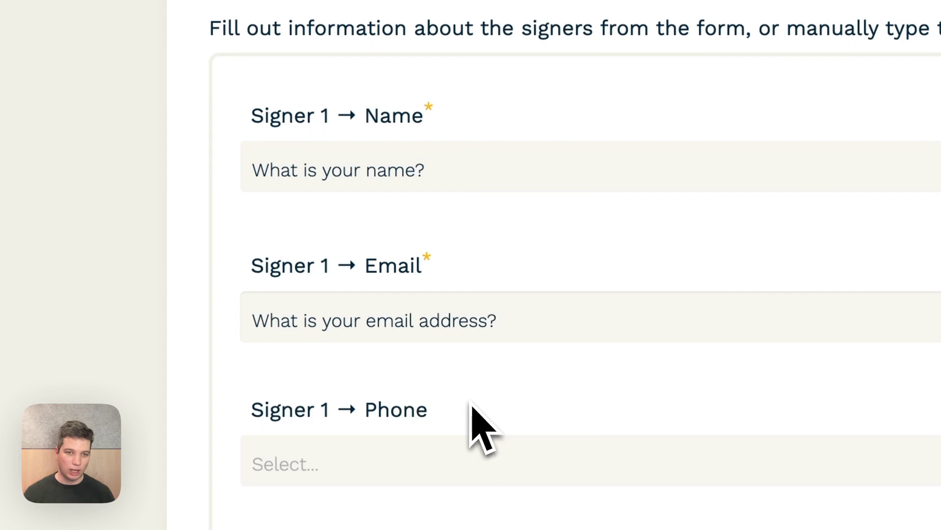
scroll(471, 403, down, 2)
scroll(473, 403, down, 7)
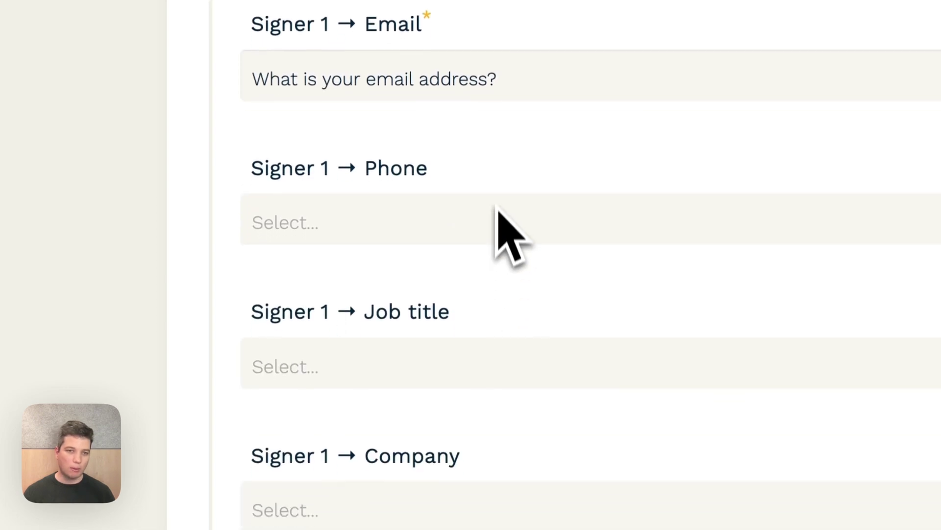
scroll(493, 251, down, 3)
Step: Set Signer 1's Company manually to 'Acme Co'
click(544, 201)
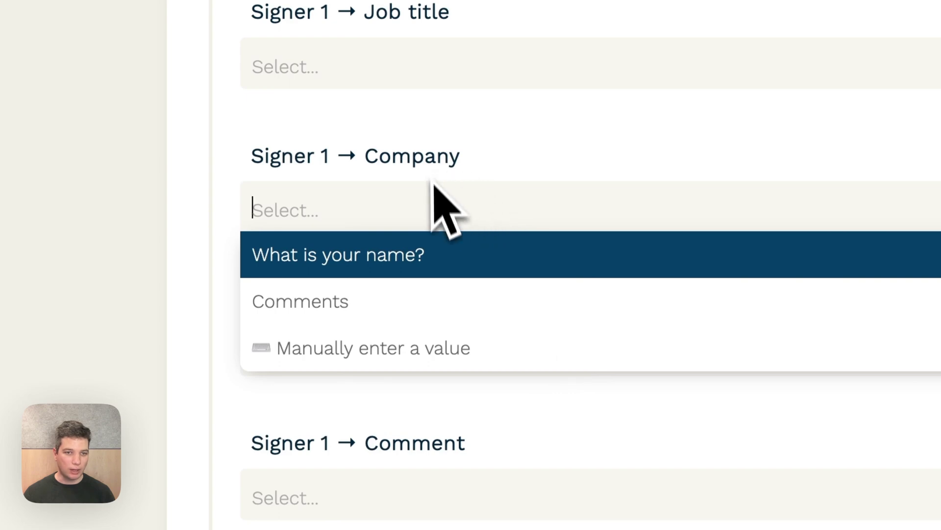
click(407, 343)
click(452, 261)
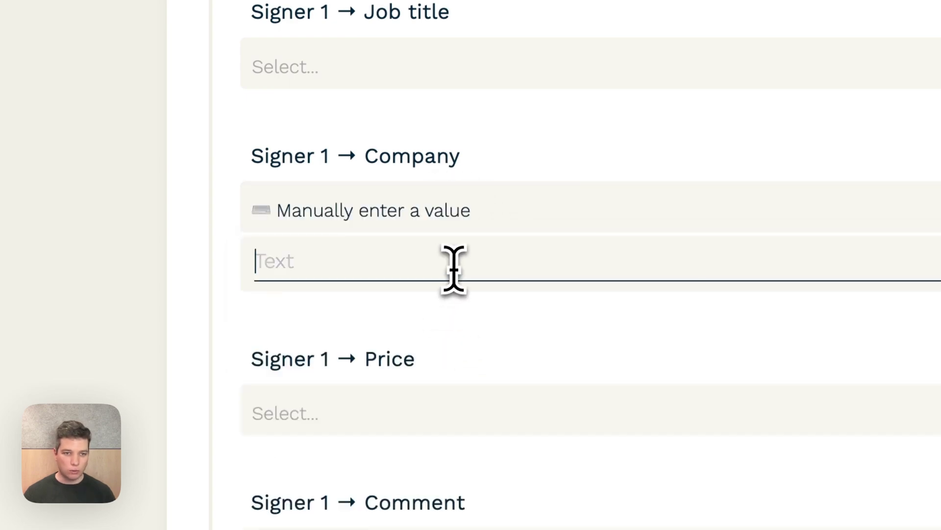
text(Acme Co)
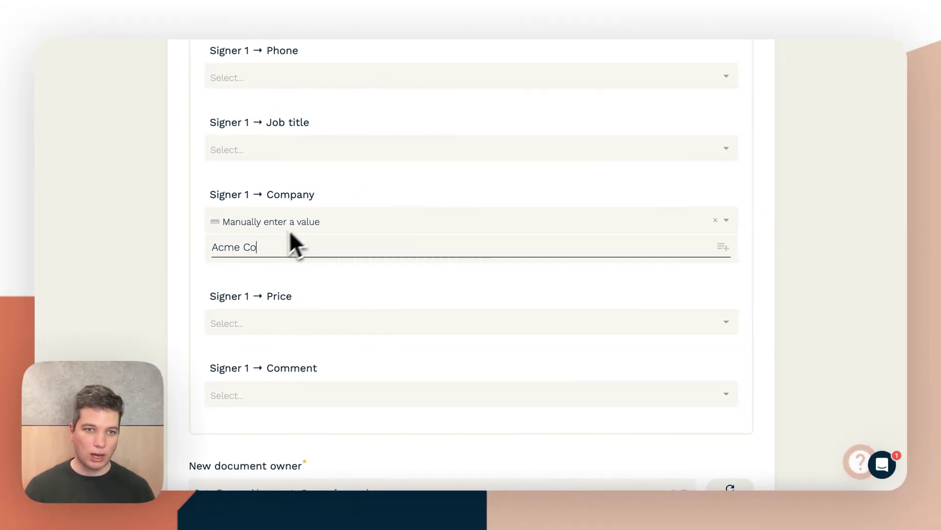
scroll(304, 246, down, 3)
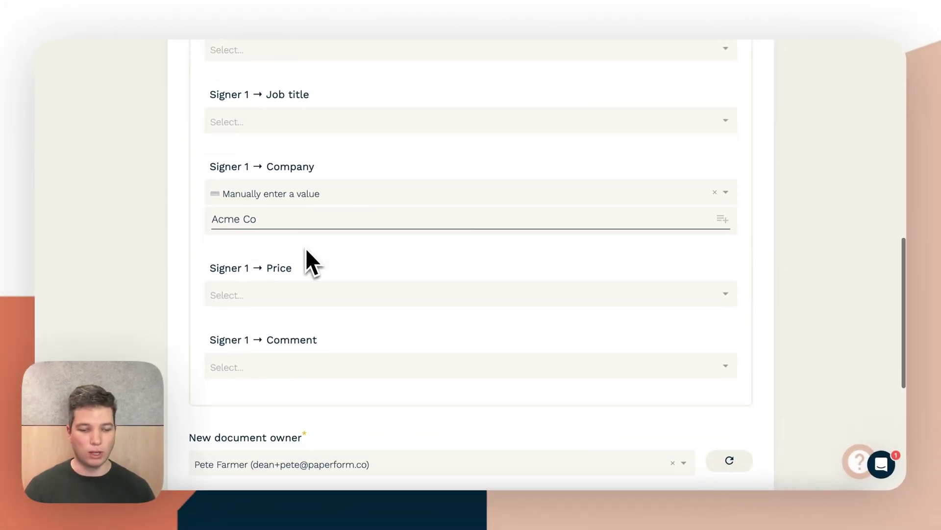
scroll(330, 253, down, 3)
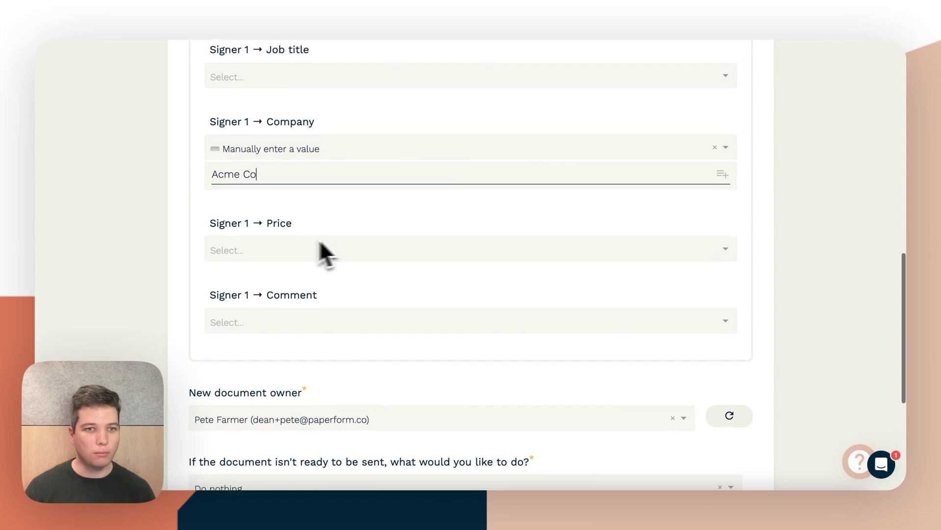
scroll(311, 210, up, 5)
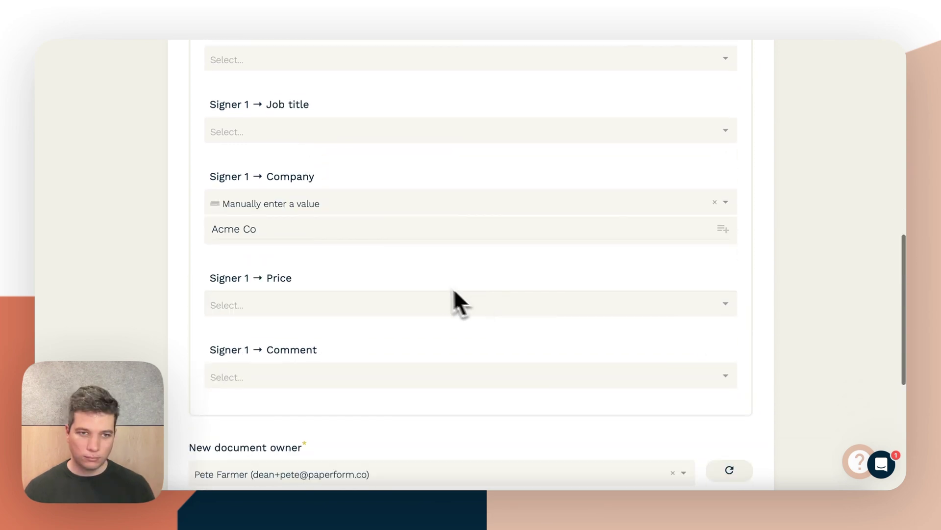
Step: Fill Signer 1's Price from the Fee answer and Comment from Comments
click(392, 305)
click(348, 357)
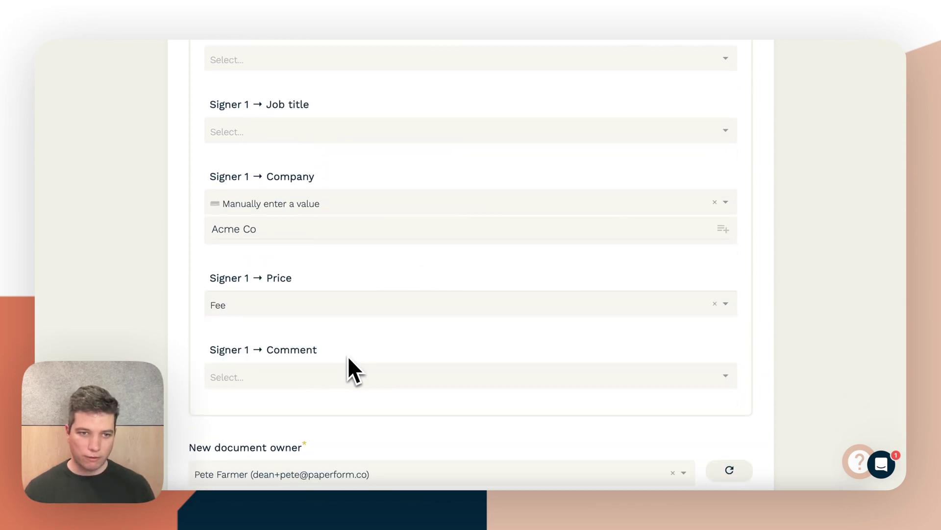
click(341, 382)
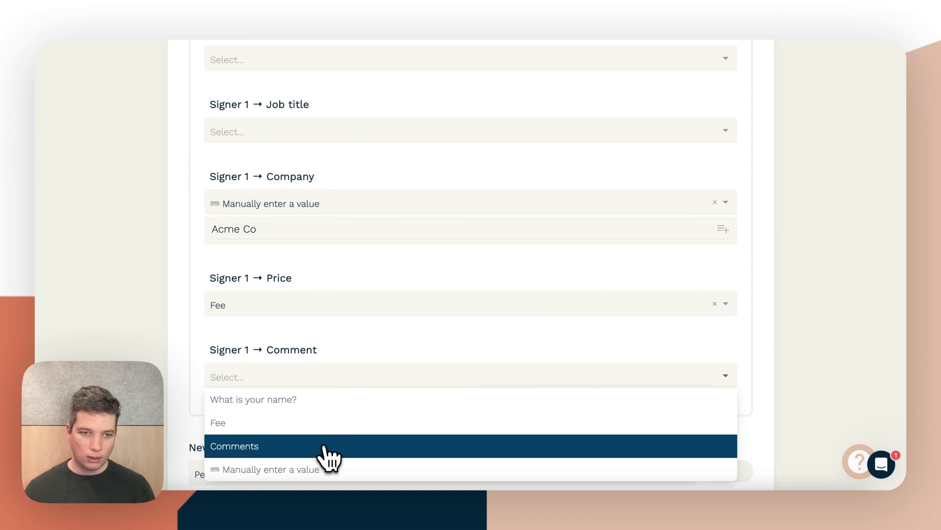
click(329, 447)
scroll(330, 372, down, 3)
scroll(363, 263, down, 2)
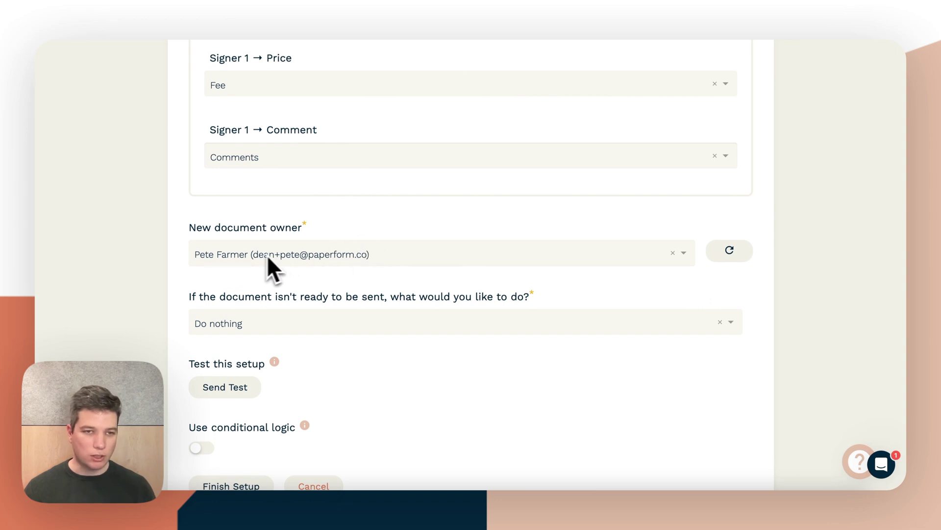
Step: Change the 'document isn't ready' fallback from Do nothing to Create a draft
scroll(257, 260, down, 2)
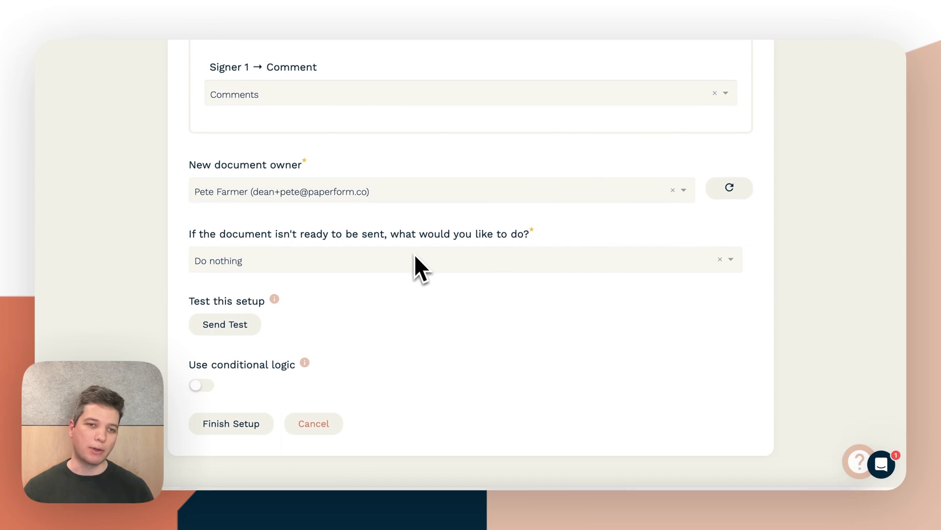
scroll(414, 260, down, 2)
scroll(346, 272, up, 10)
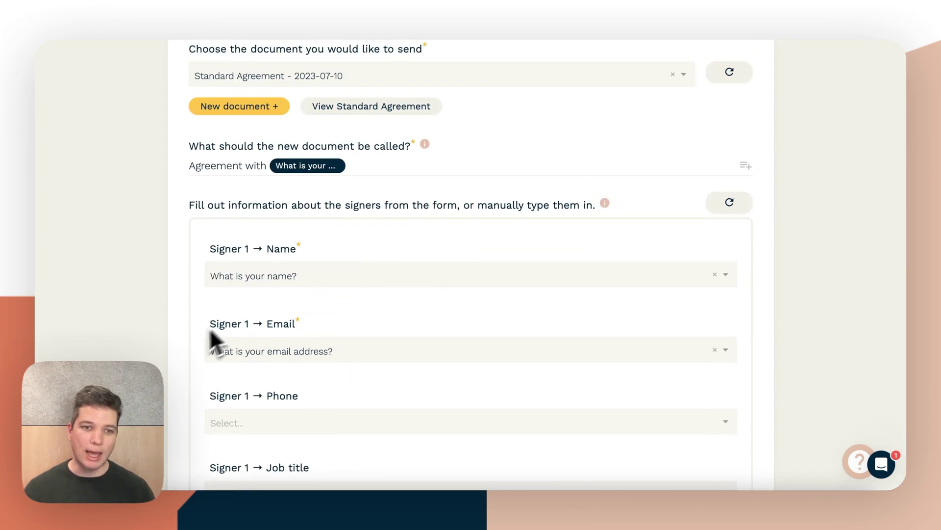
scroll(310, 353, down, 10)
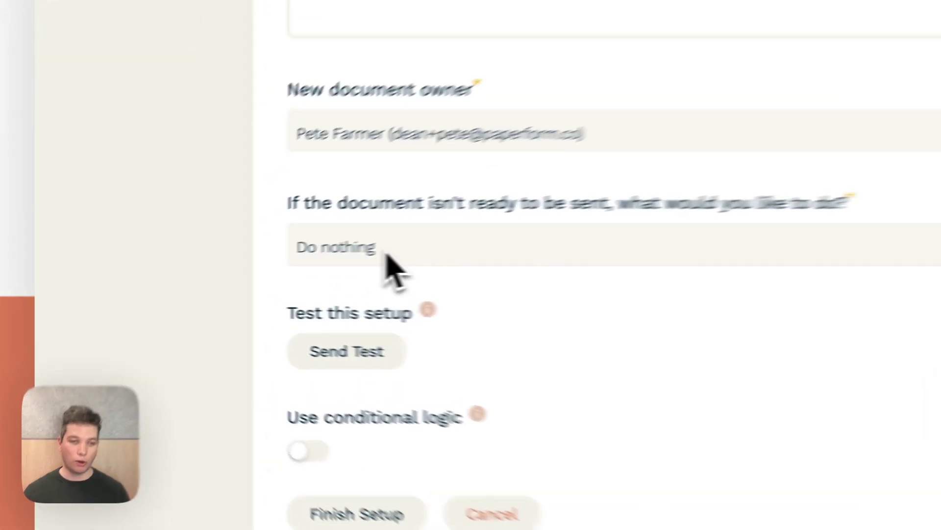
click(247, 265)
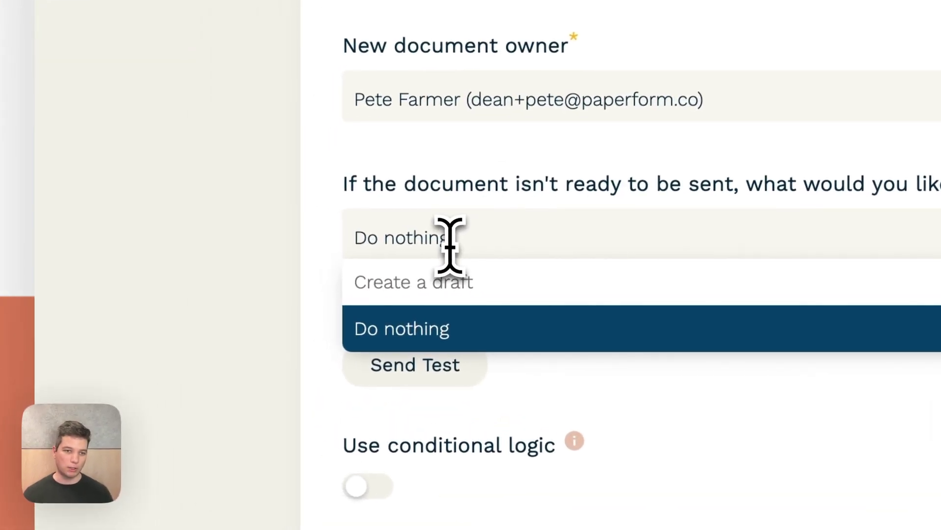
click(447, 290)
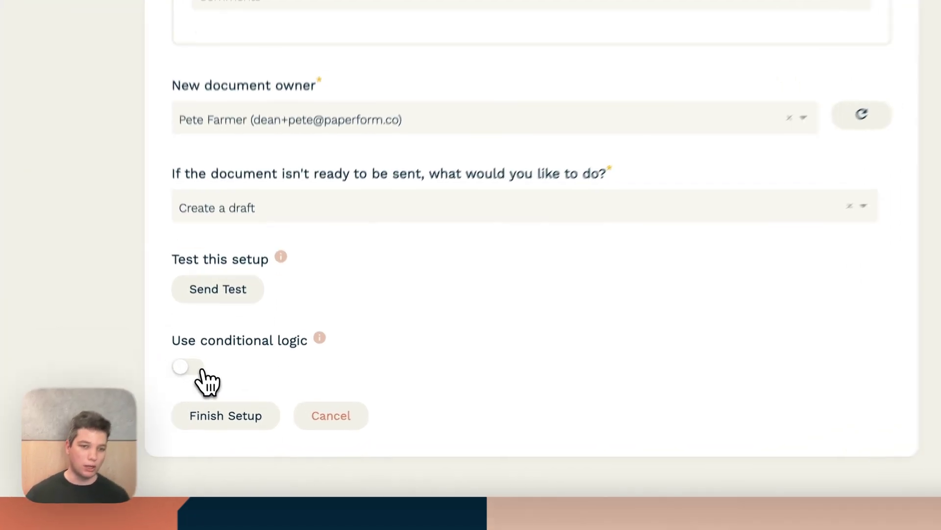
click(205, 389)
click(317, 431)
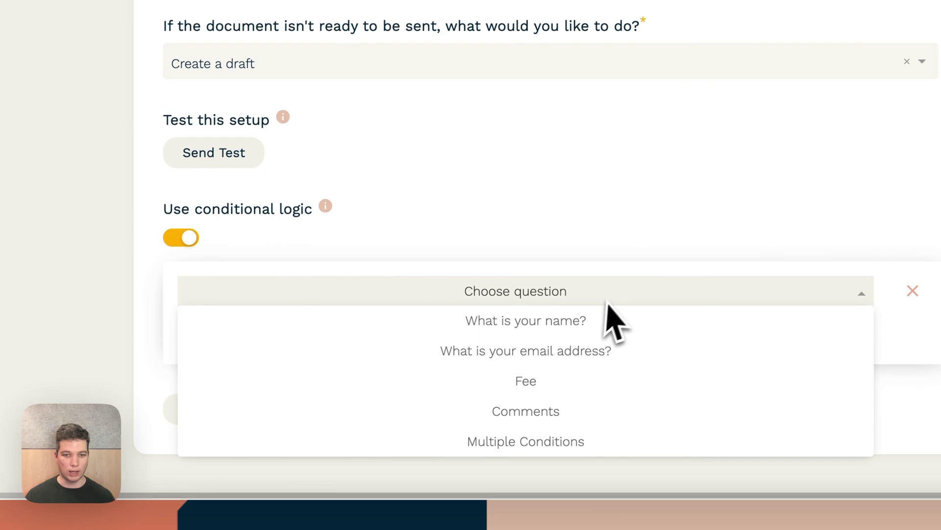
click(571, 351)
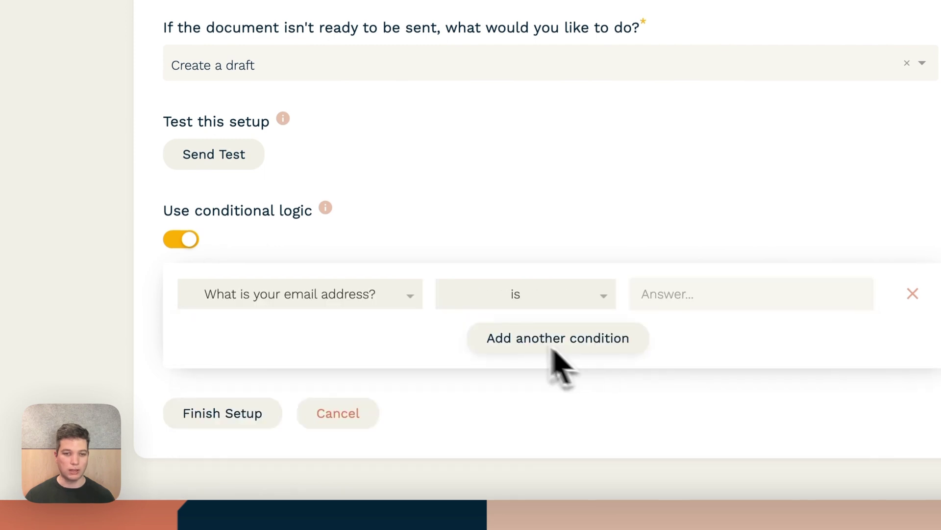
click(584, 294)
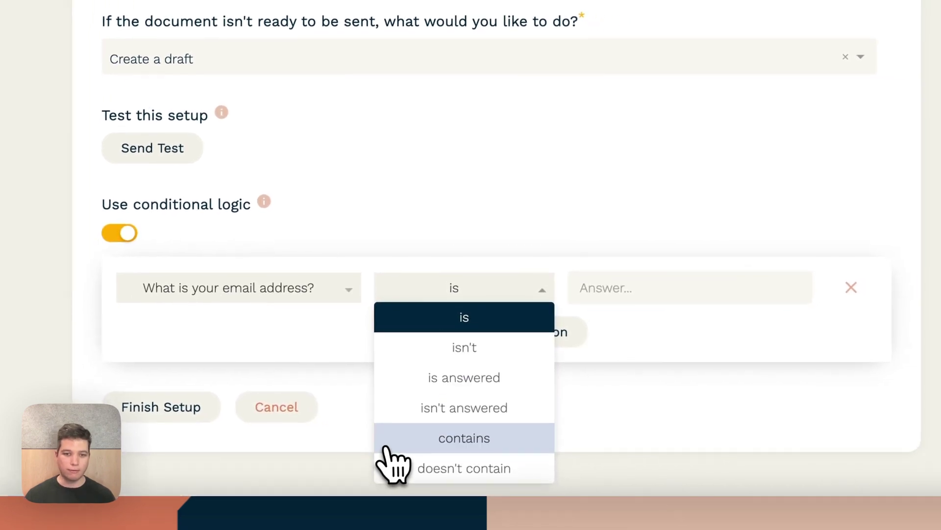
click(392, 465)
click(517, 297)
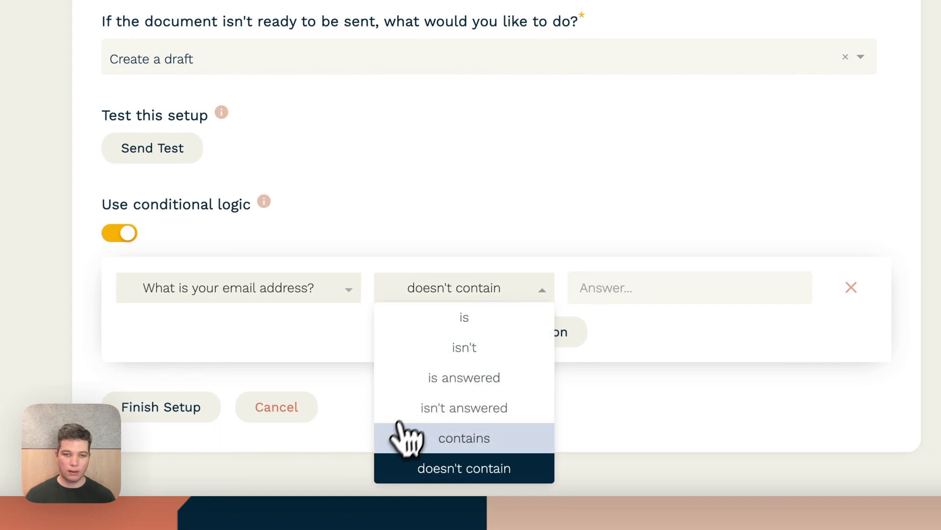
click(403, 438)
click(663, 294)
text(@pa)
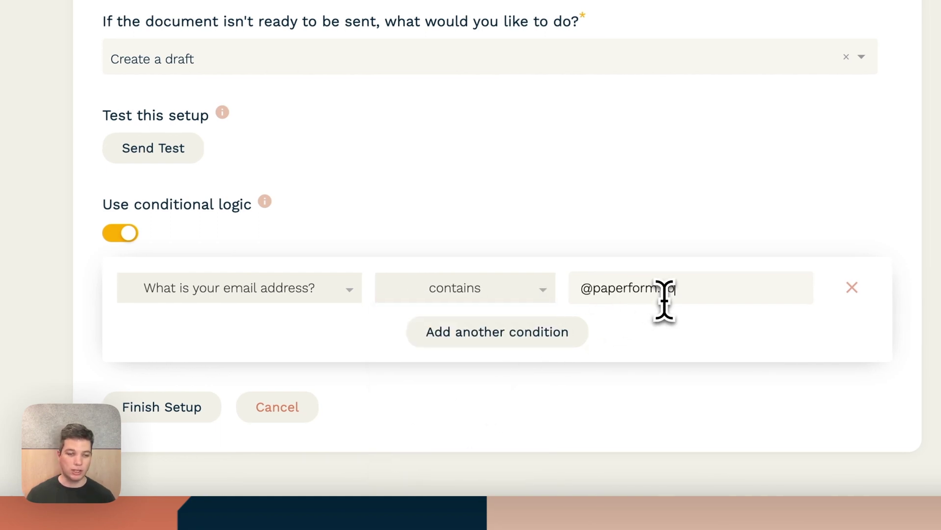
text(perform.co)
click(128, 233)
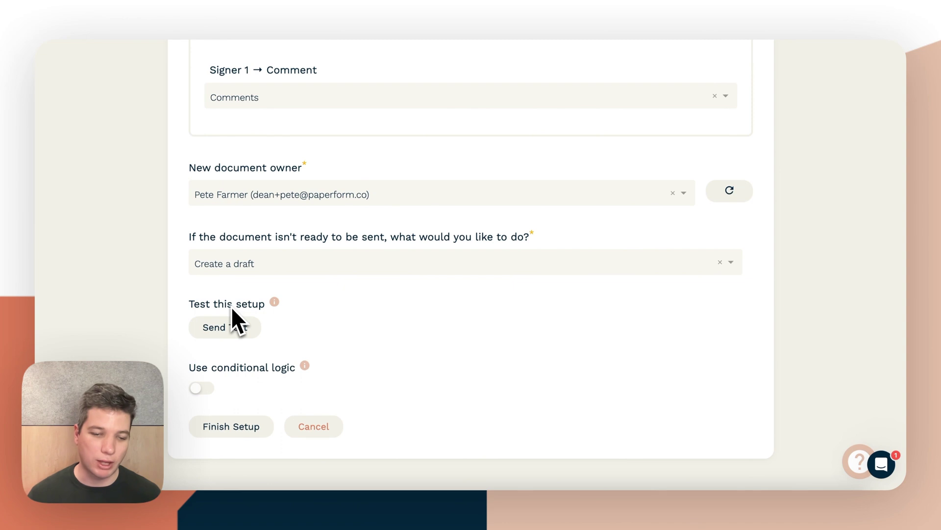
Step: Finish the Papersign integration without a test send and open the form's live preview
click(226, 436)
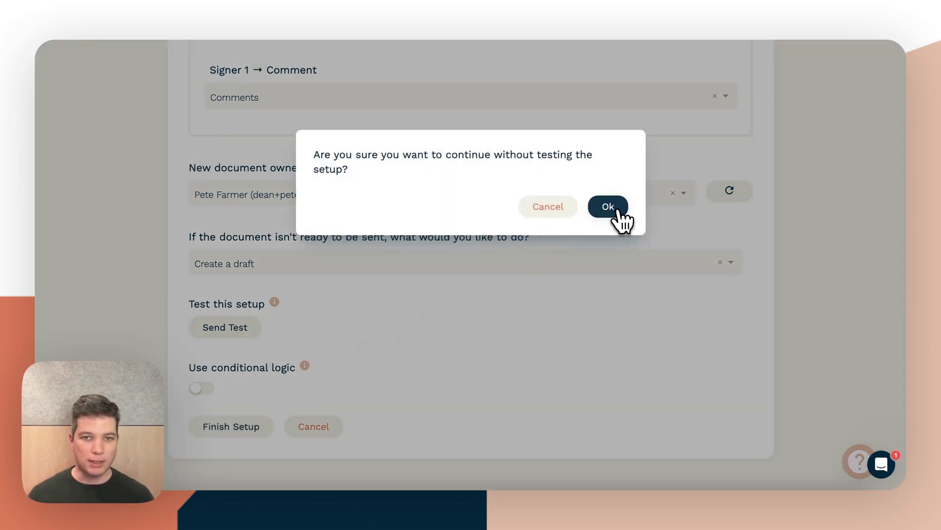
click(619, 211)
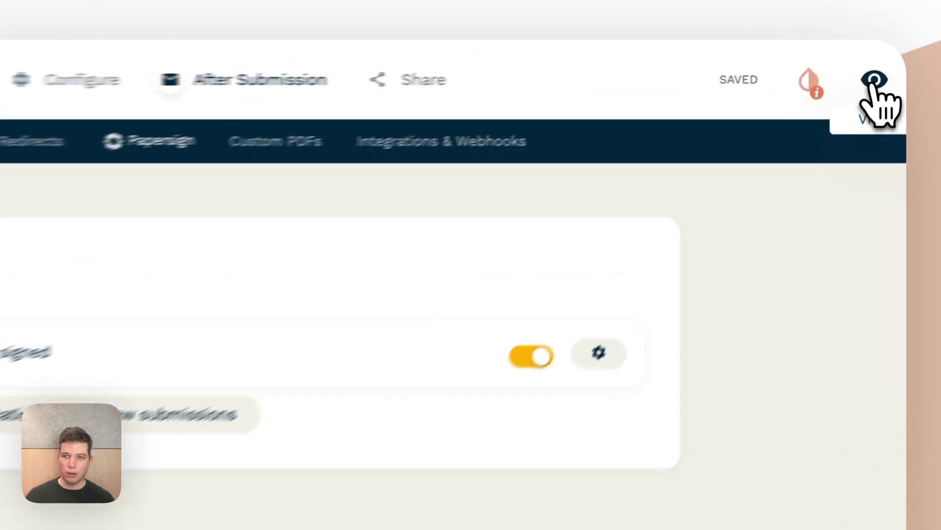
click(871, 85)
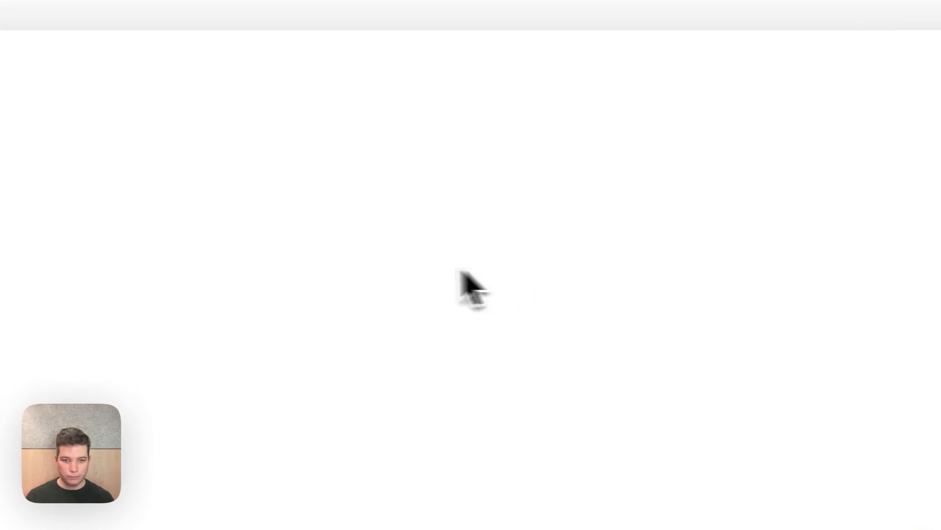
Step: Submit a test entry with name, e-mail, $60 fee and 'Hi me!', then return to the dashboard
click(388, 145)
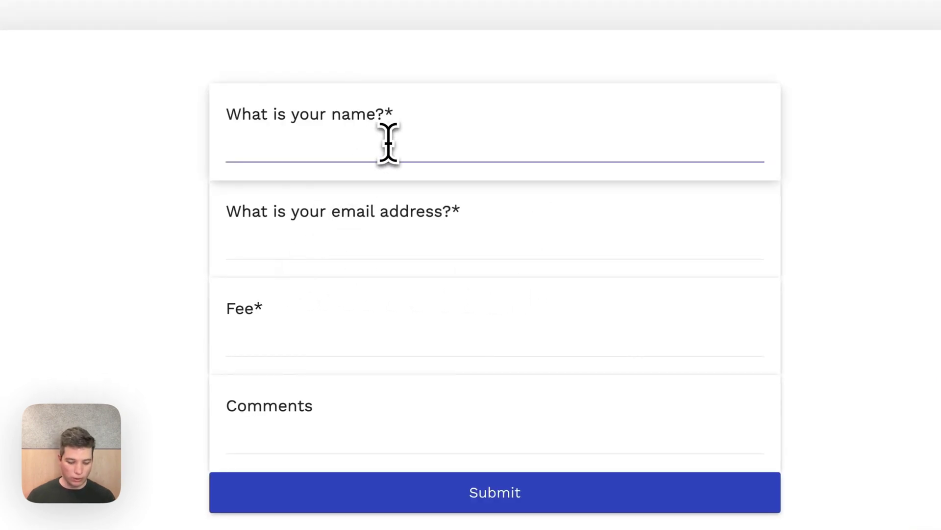
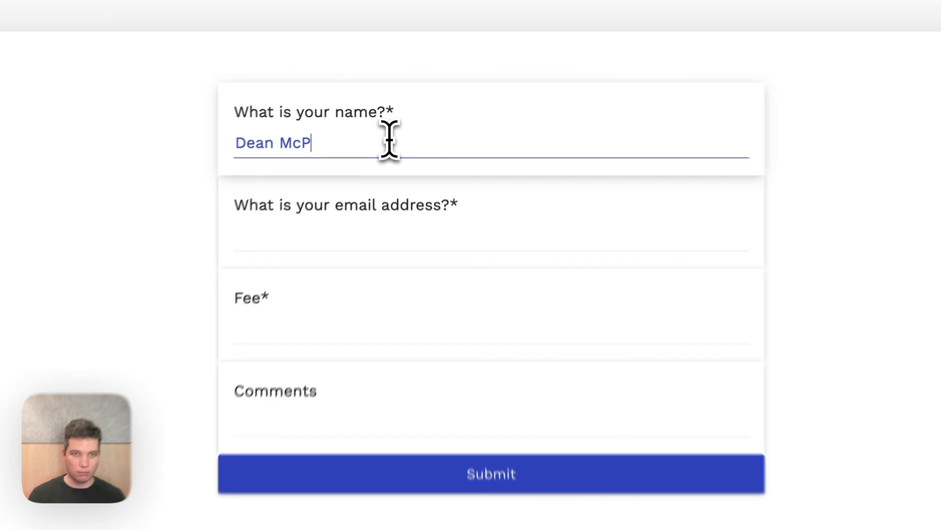
key(Tab)
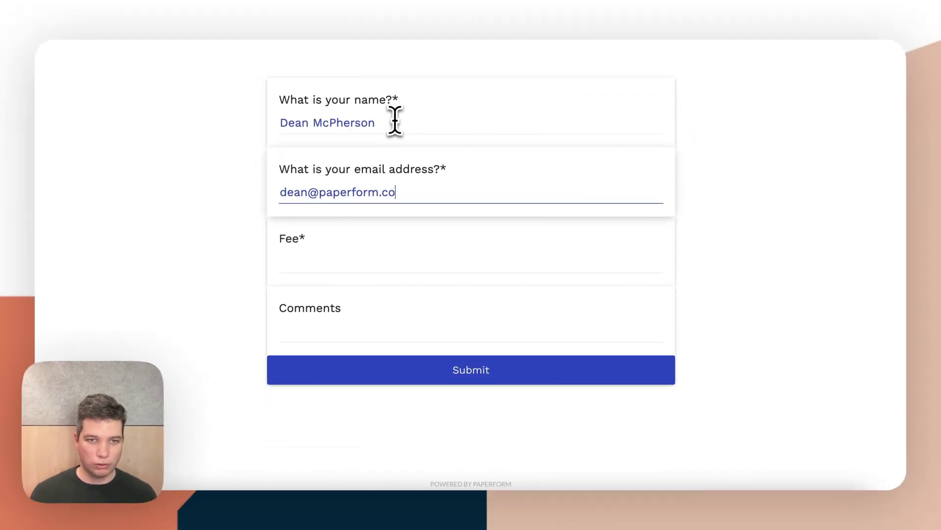
key(Tab)
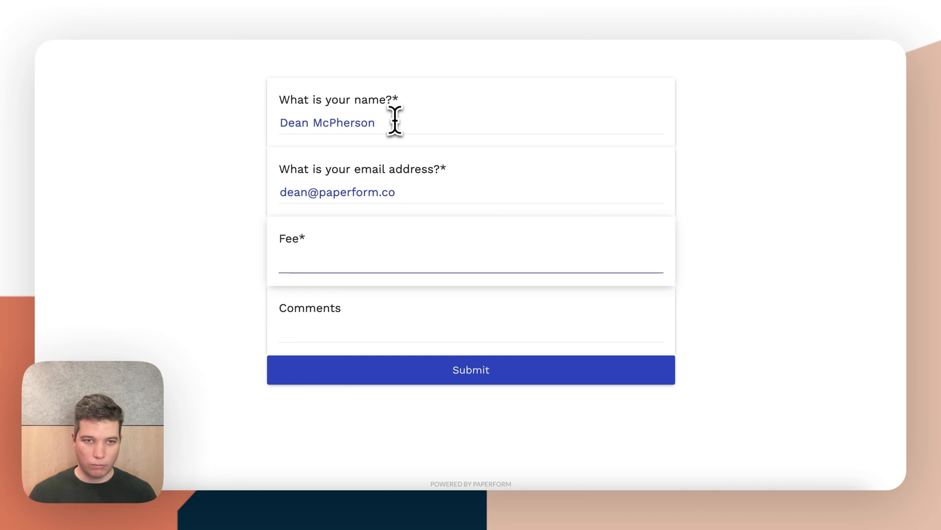
key(Tab)
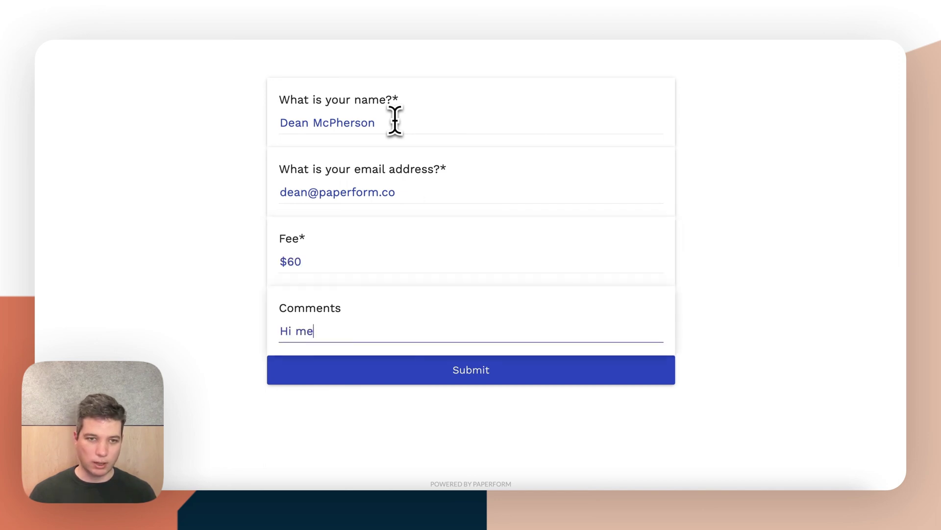
click(444, 370)
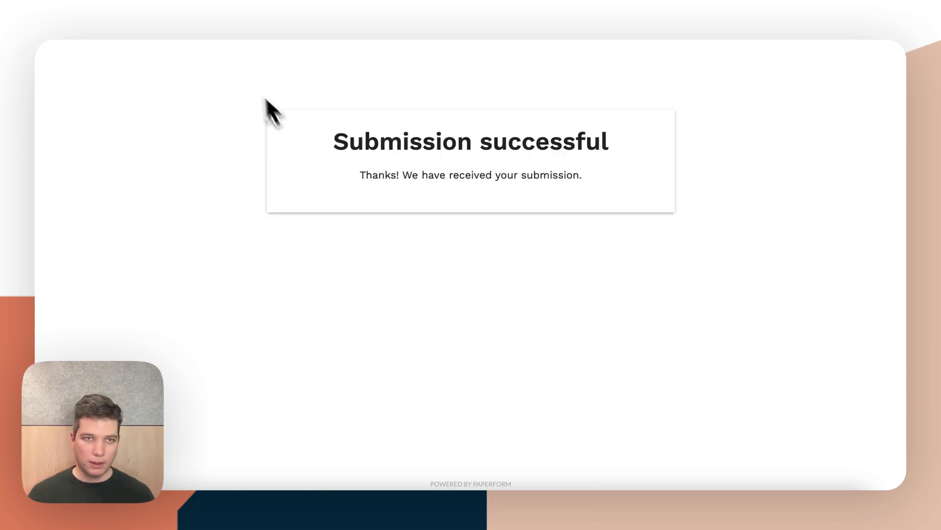
click(147, 12)
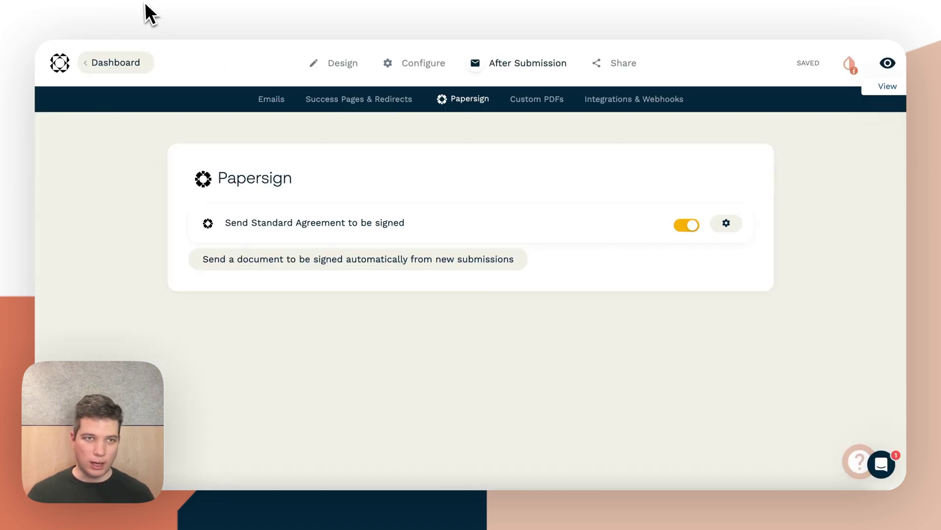
click(98, 73)
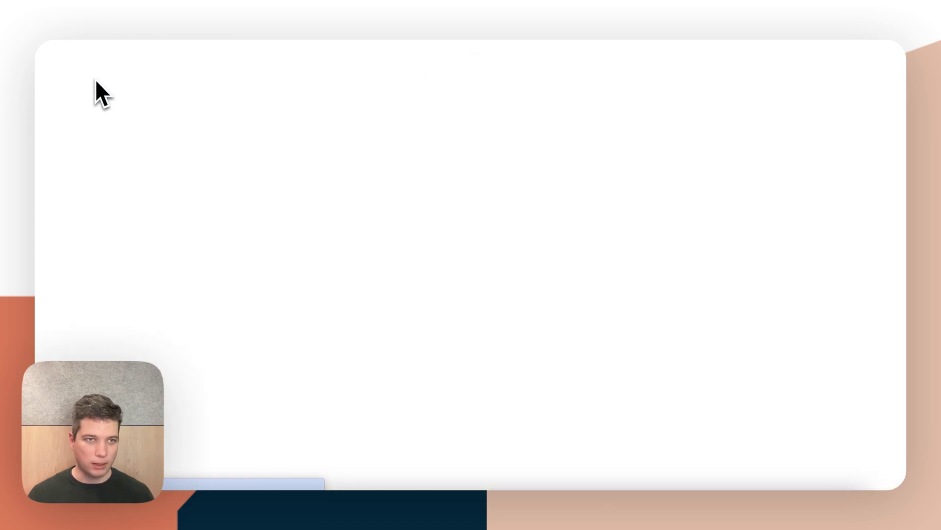
Step: Switch to Papersign, open the auto-sent in-progress agreement and scroll through its preview
click(101, 86)
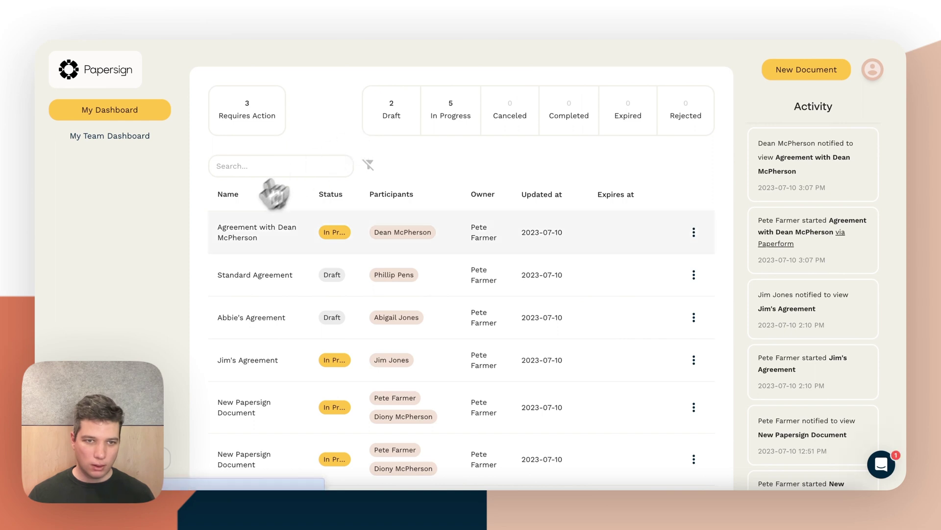
click(247, 235)
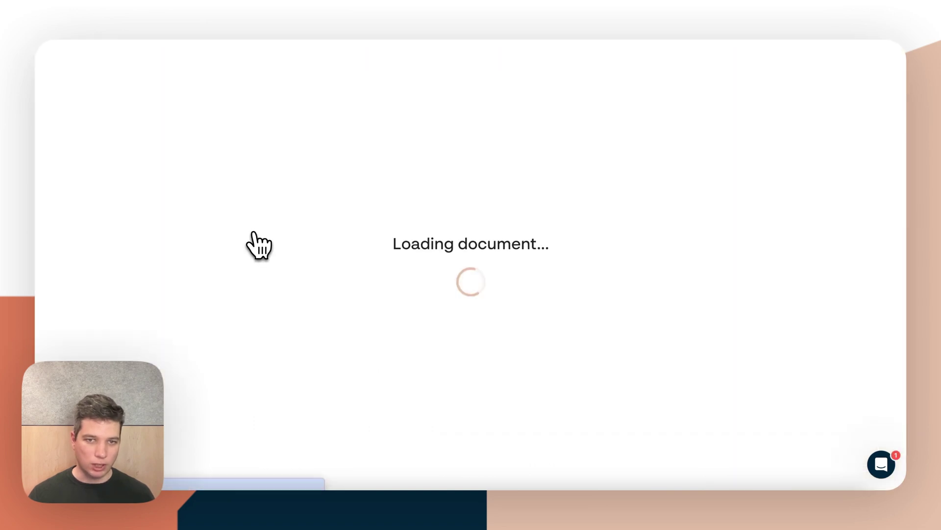
click(204, 94)
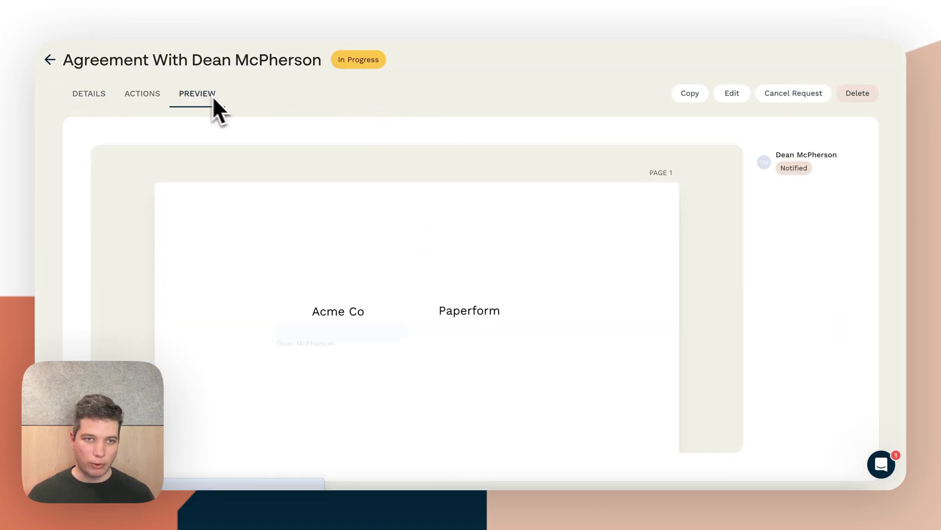
scroll(369, 220, down, 2)
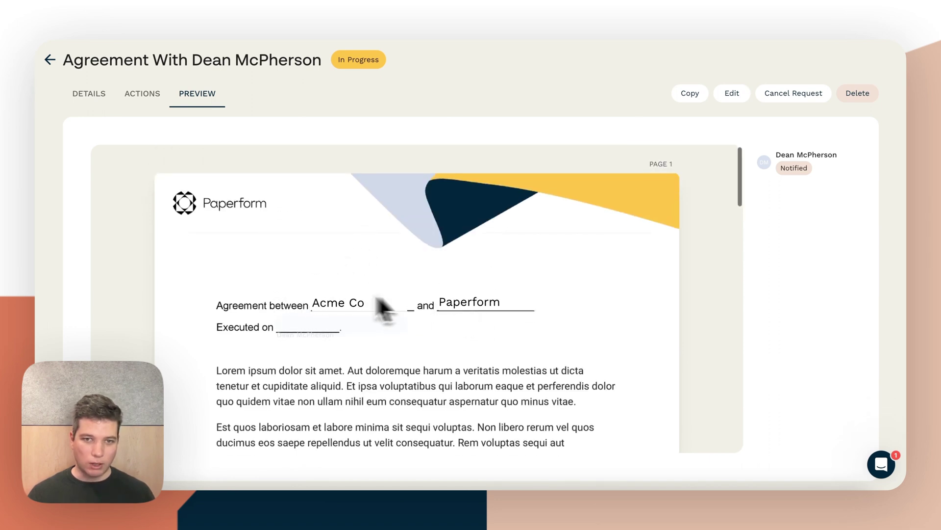
scroll(363, 307, down, 2)
scroll(495, 246, down, 10)
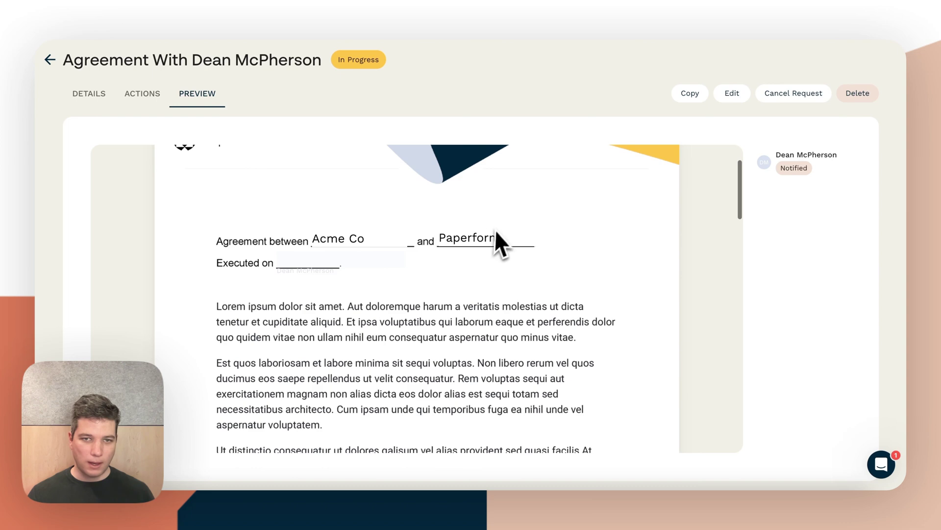
scroll(302, 167, down, 10)
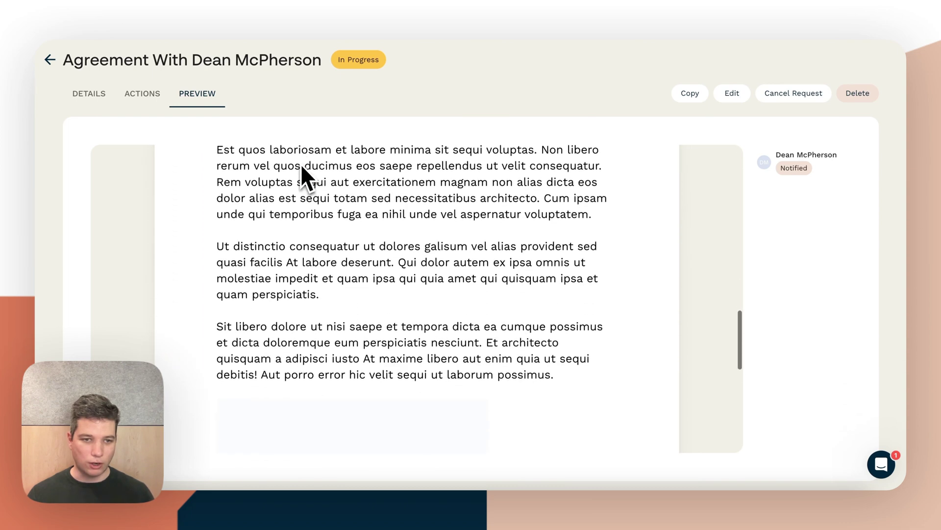
scroll(303, 179, down, 2)
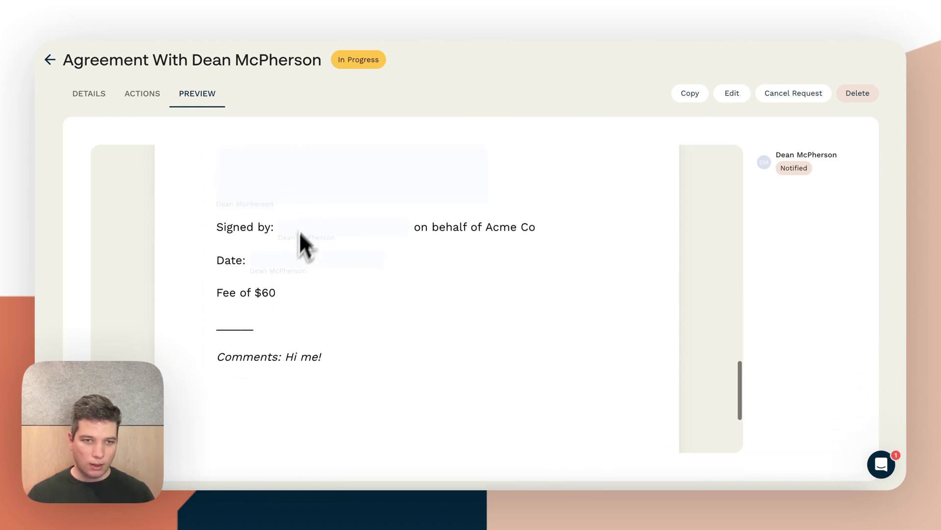
Step: Check the filled-in fee and submitted comment, then return to the document list
drag(239, 293, 277, 294)
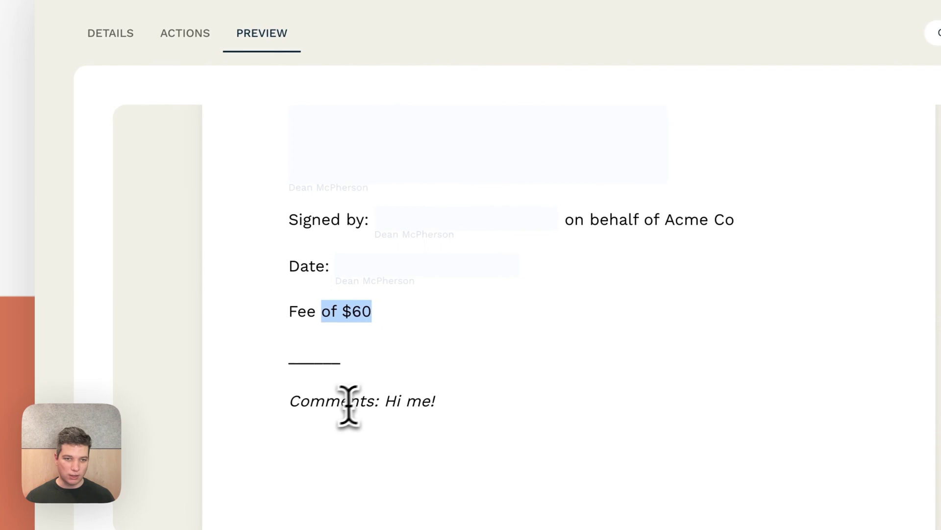
drag(310, 401, 437, 403)
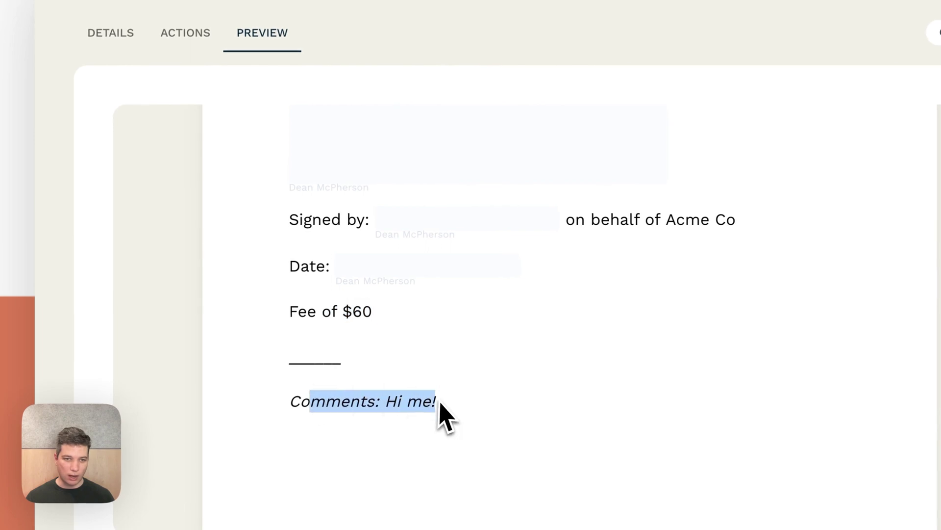
click(447, 403)
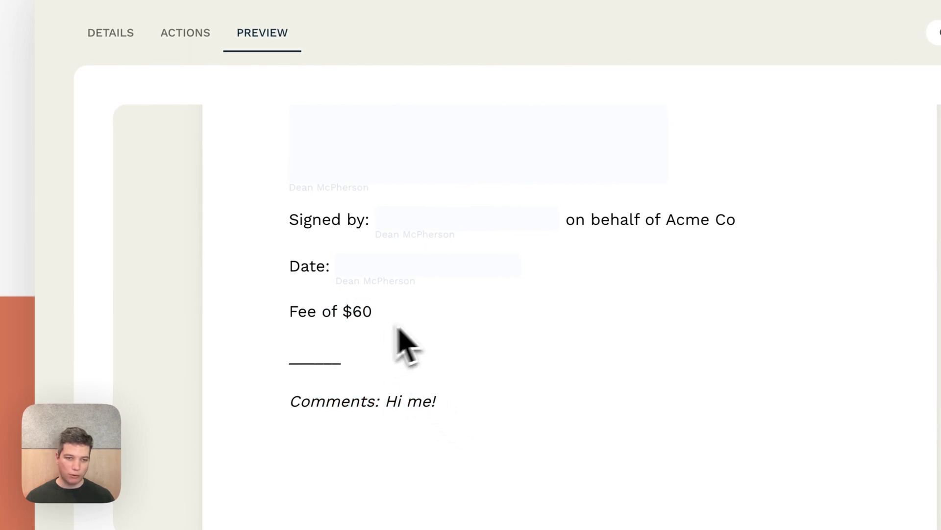
scroll(451, 336, up, 2)
click(54, 41)
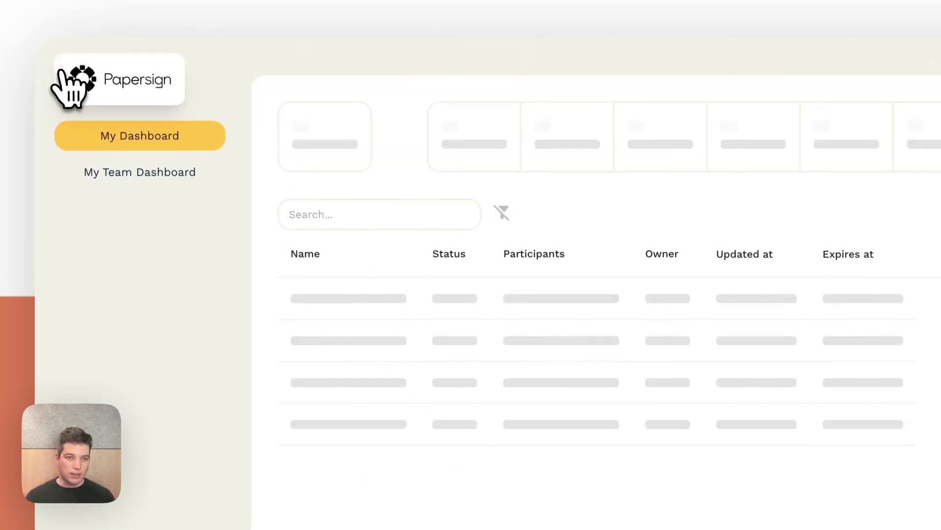
click(168, 91)
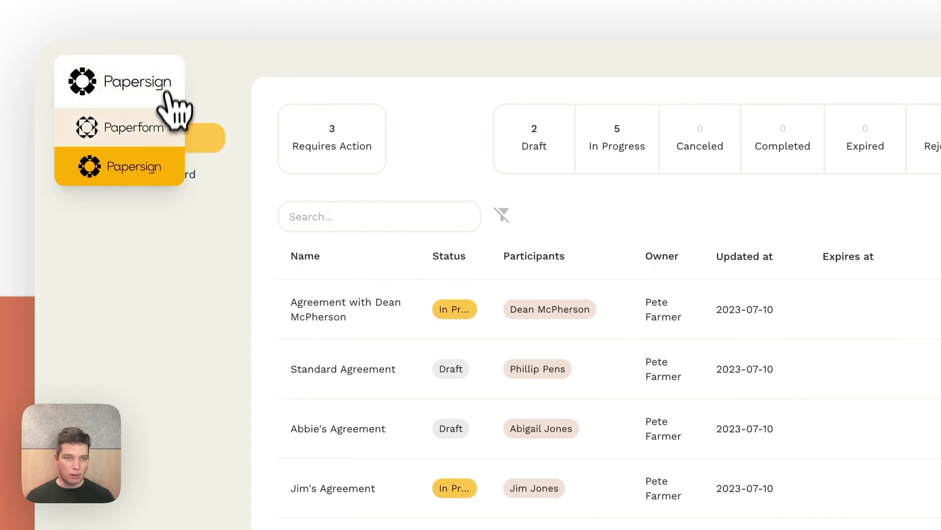
Step: Create a blank Paperform form and enter /paper in its first block to list quick integrations
click(166, 132)
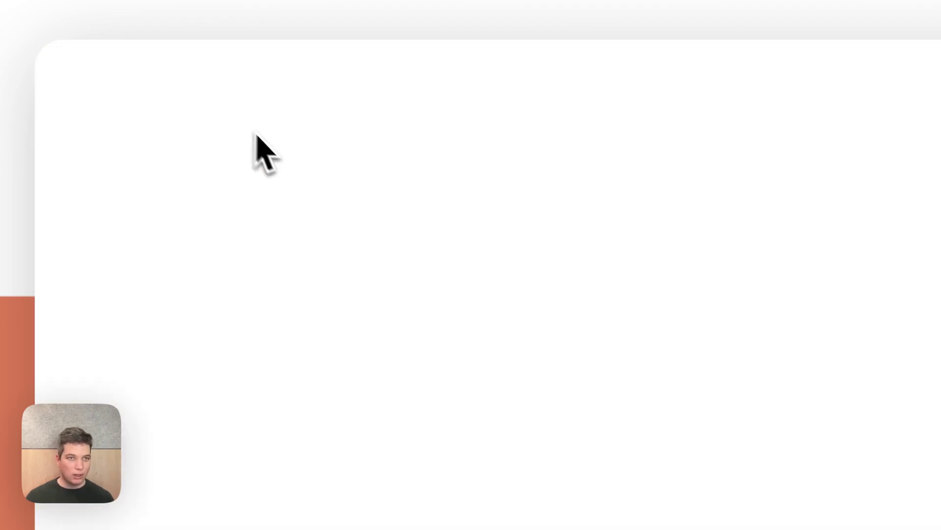
scroll(637, 309, down, 5)
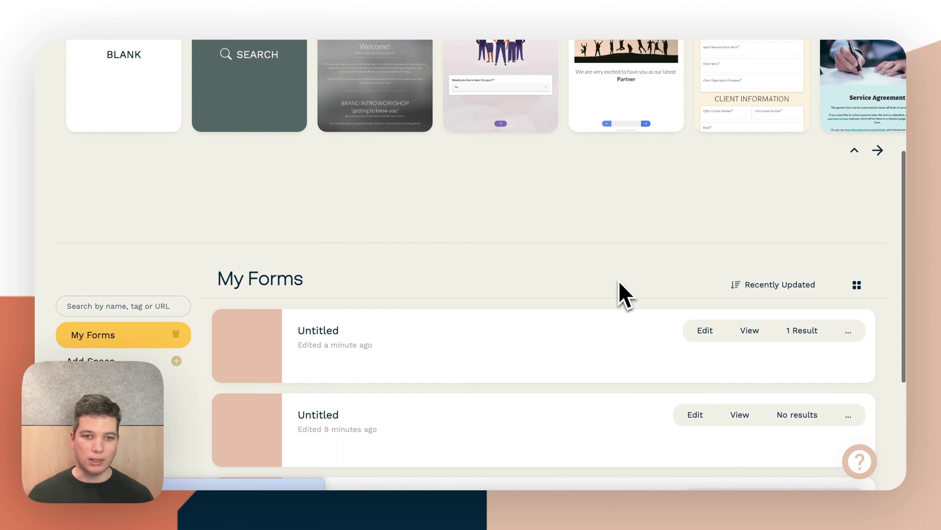
scroll(621, 294, up, 4)
scroll(678, 285, up, 2)
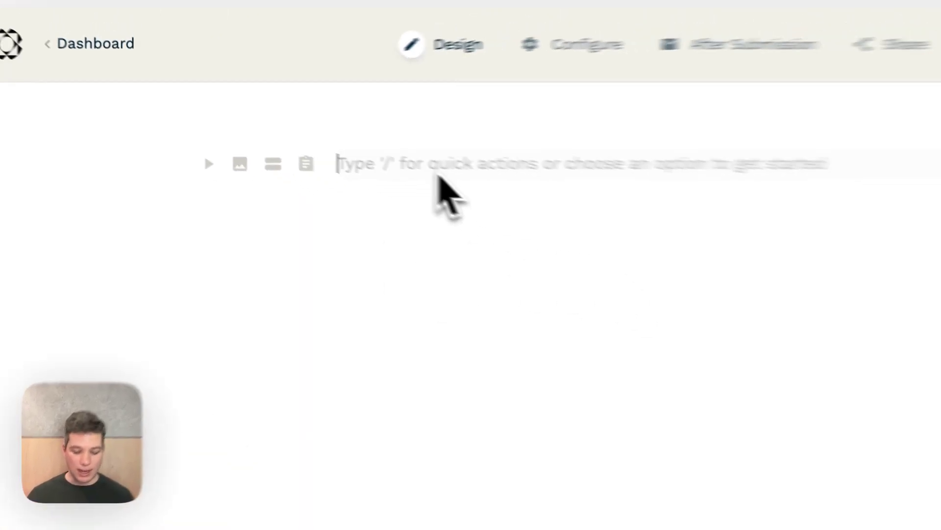
text(/)
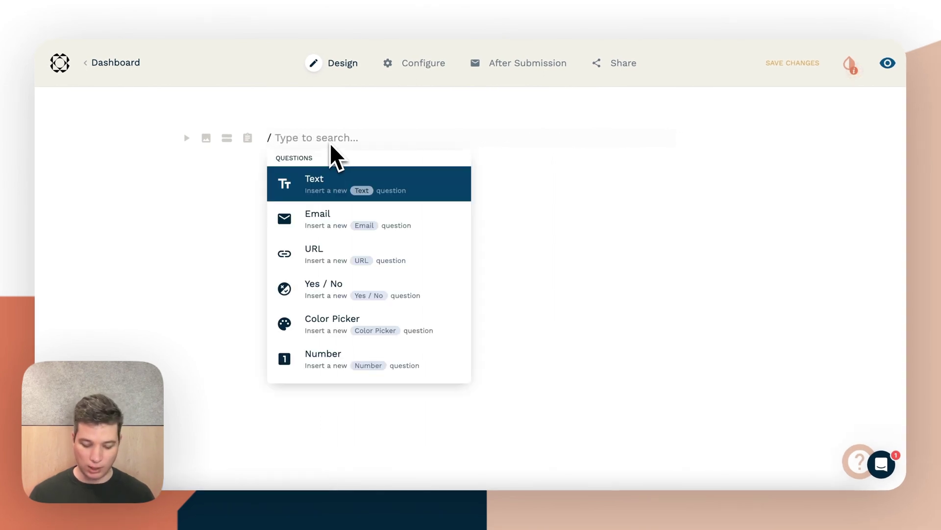
text(paper)
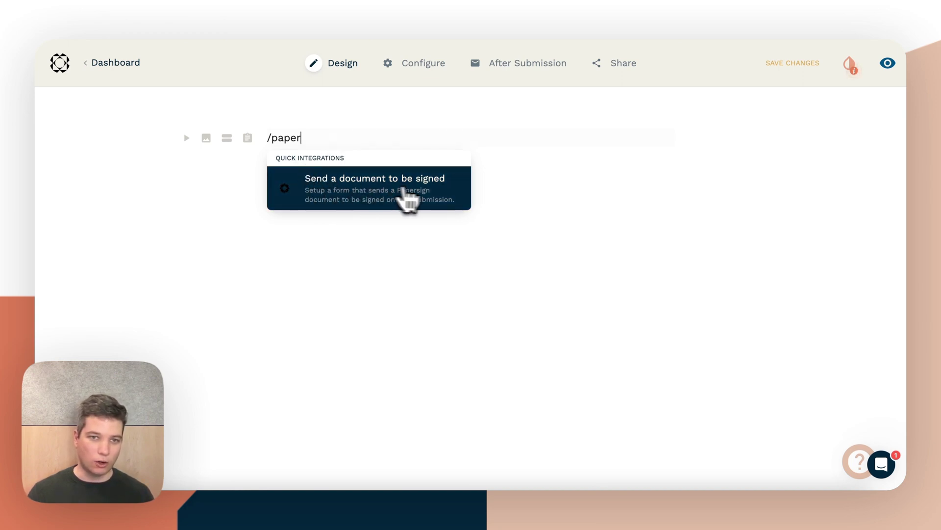
Step: Add the send-a-document-to-be-signed integration with the Standard Agreement selected
click(365, 196)
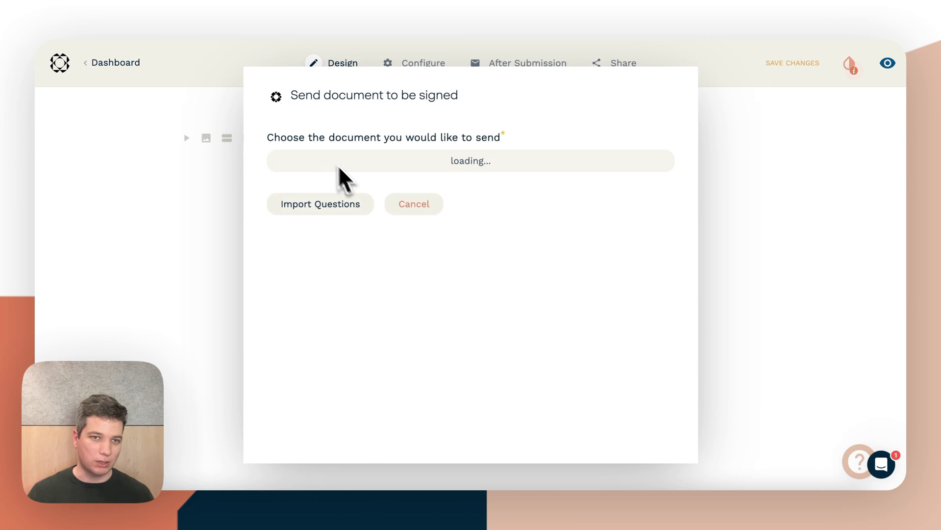
click(351, 164)
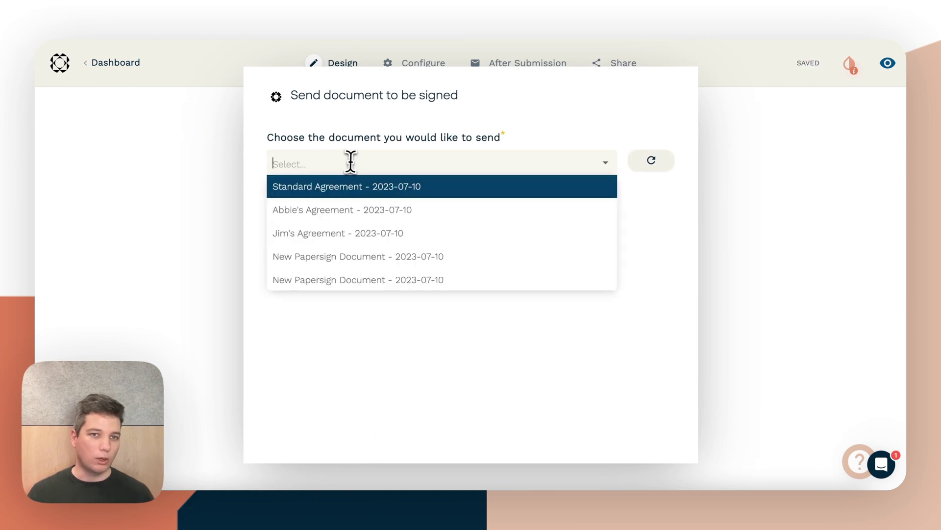
click(356, 186)
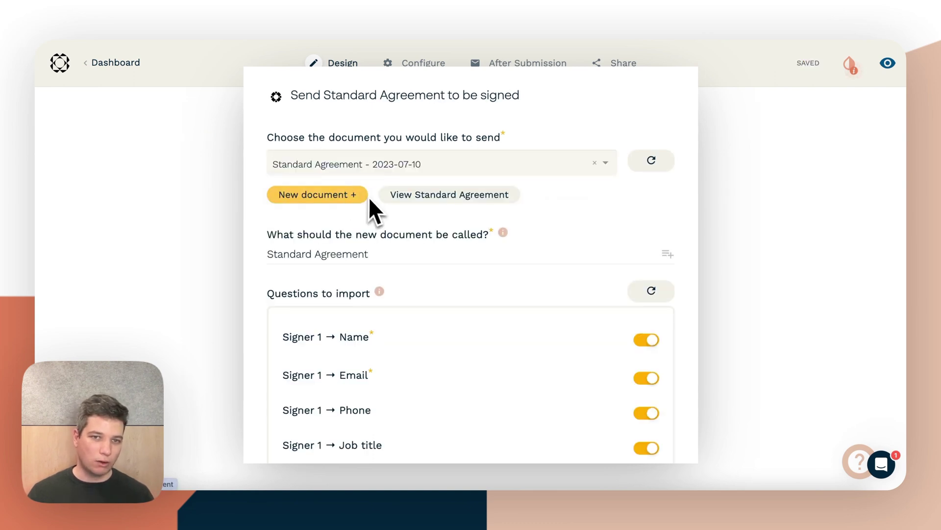
scroll(452, 222, down, 2)
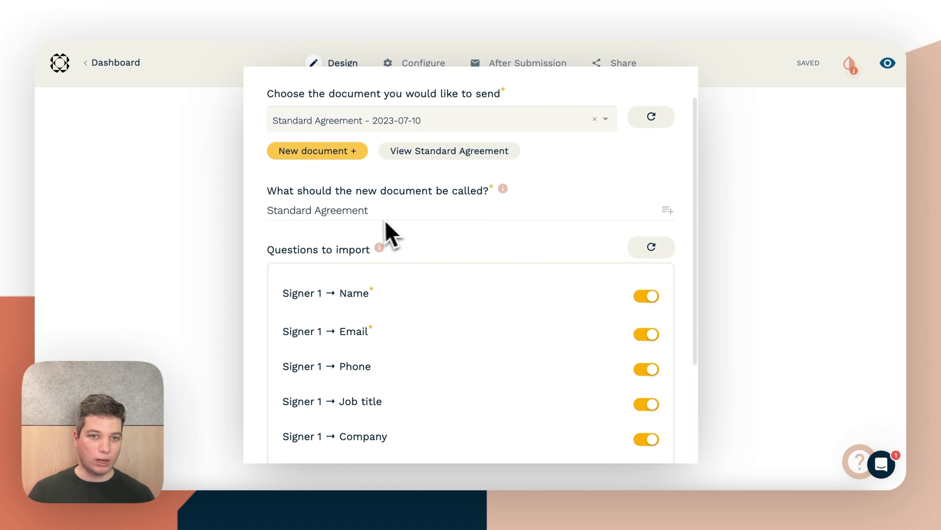
scroll(431, 222, down, 3)
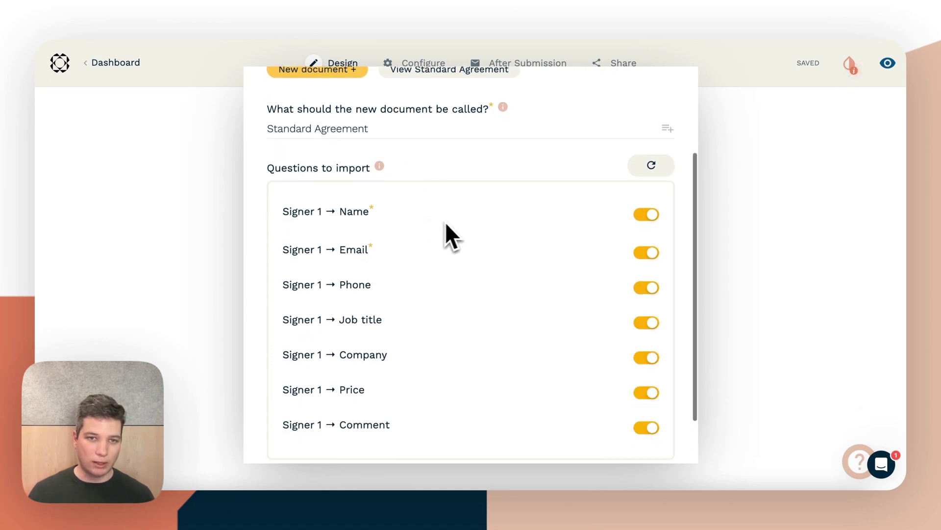
scroll(490, 231, down, 3)
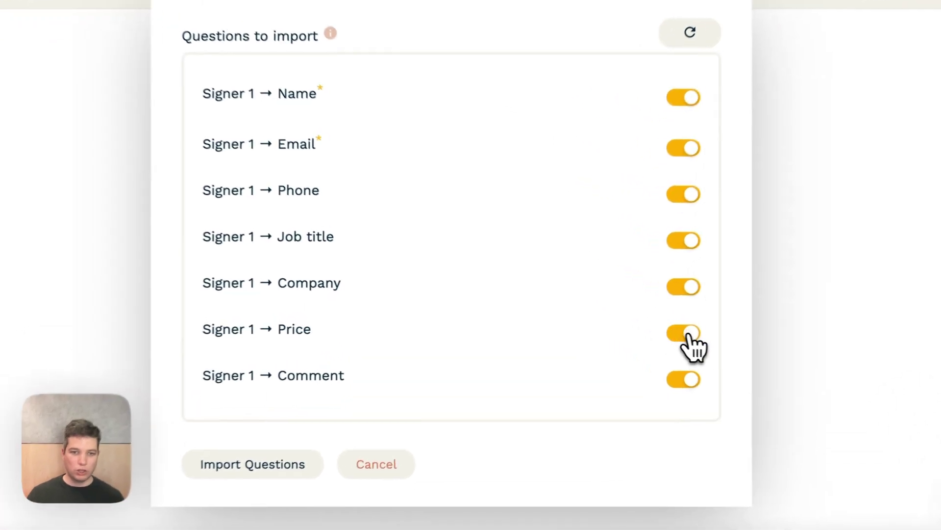
Step: Exclude Phone and Job title, then import Name, Email, Company, Price and Comment questions
click(646, 331)
click(646, 367)
click(692, 284)
click(692, 333)
click(692, 382)
click(698, 286)
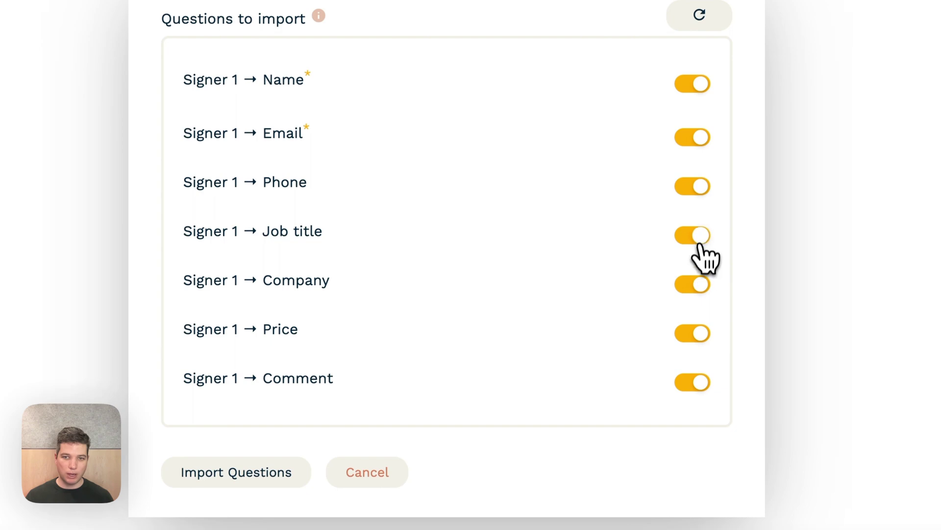
click(700, 236)
click(697, 189)
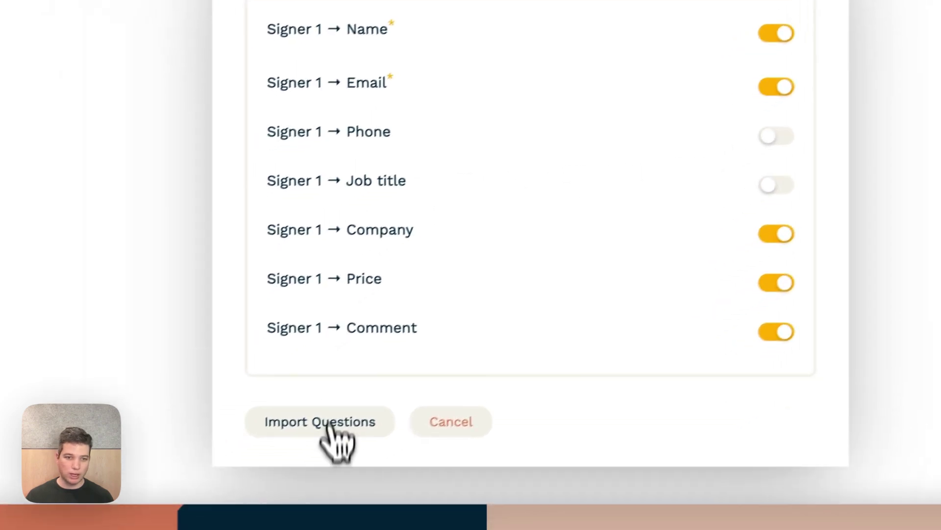
click(352, 417)
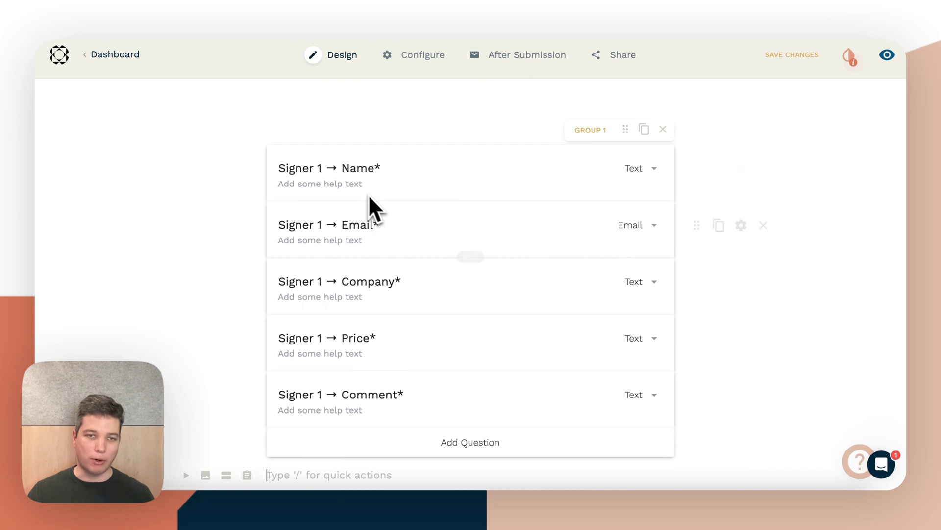
Step: Delete the 'Signer 1 →' prefix from the Name question and type 'What is your' before Name
drag(335, 168, 279, 168)
key(BackSpace)
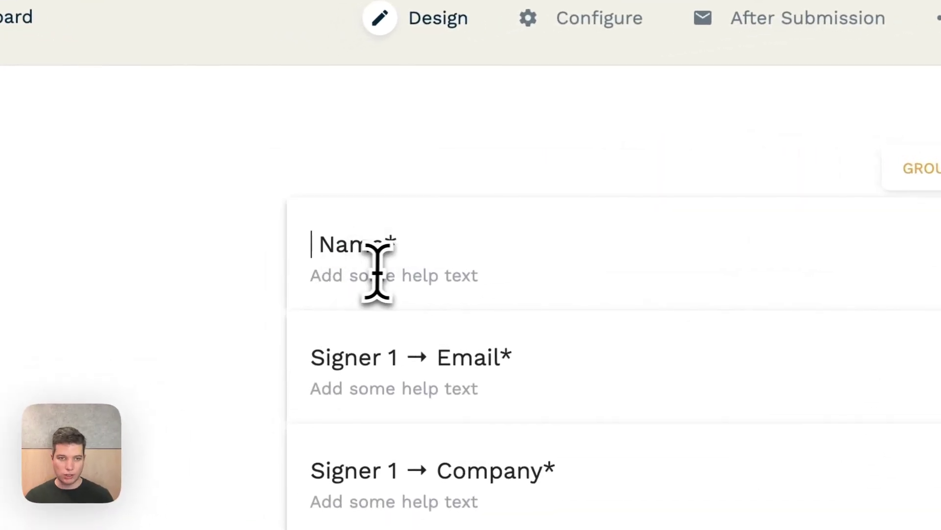
click(305, 250)
text(What is )
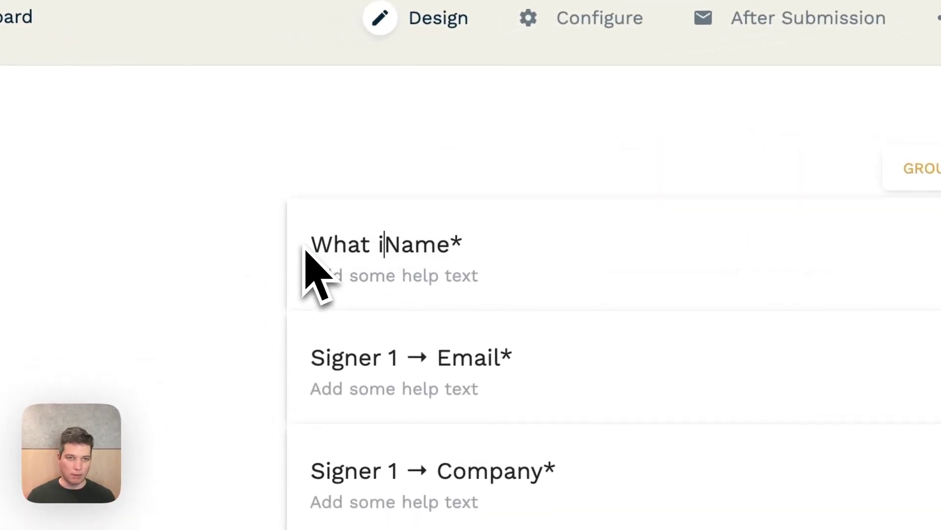
text(your)
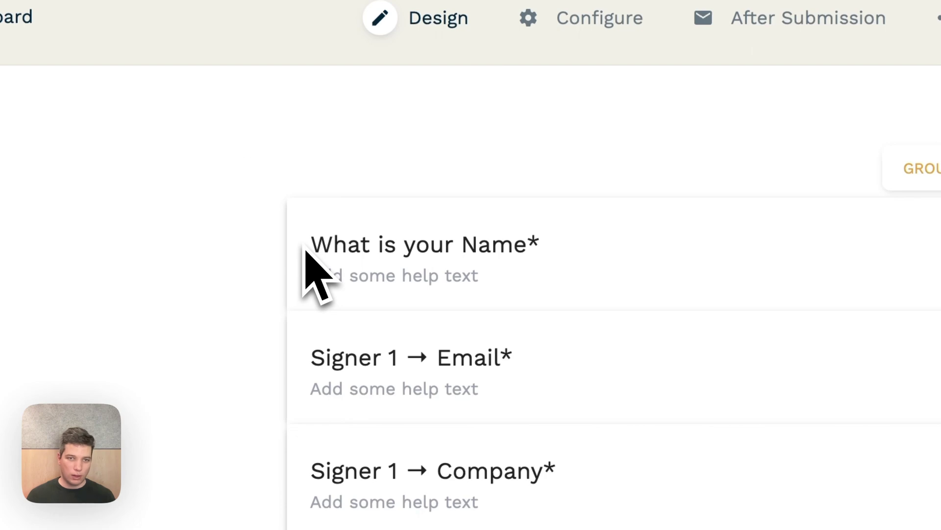